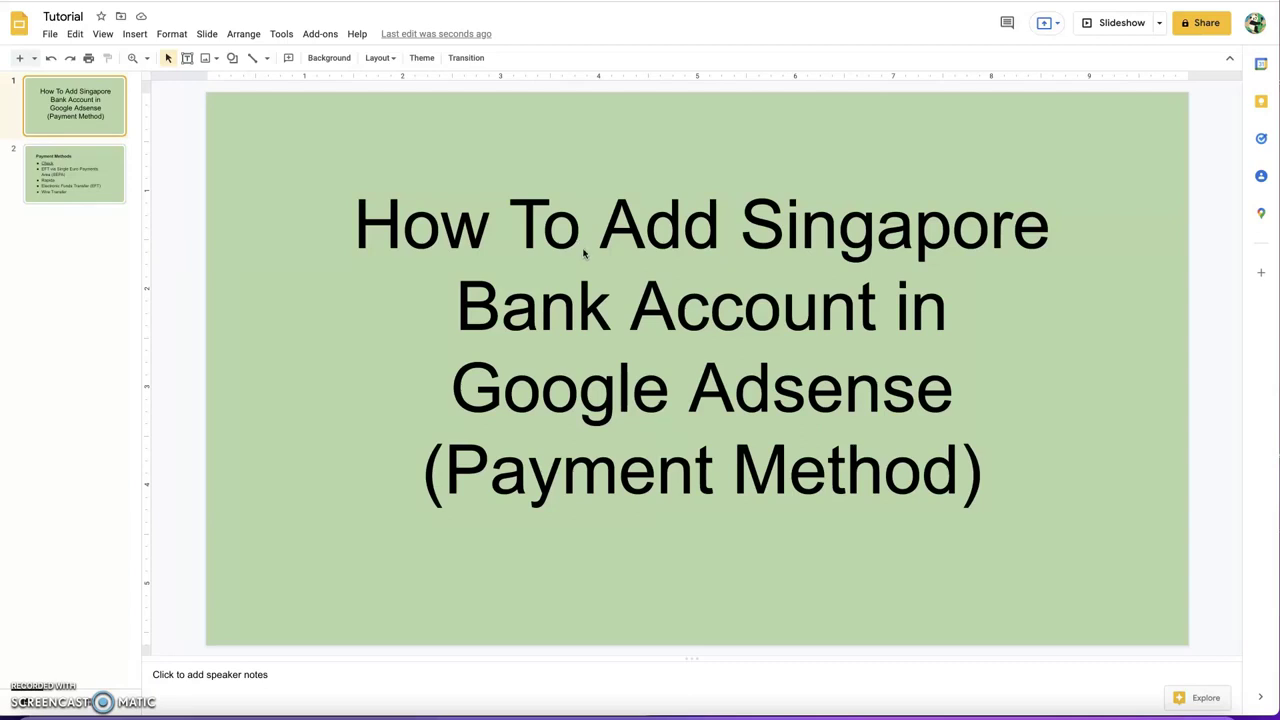
Open the second slide and go through the listed payment methods from Check to Wire Transfer.
left_click(98, 186)
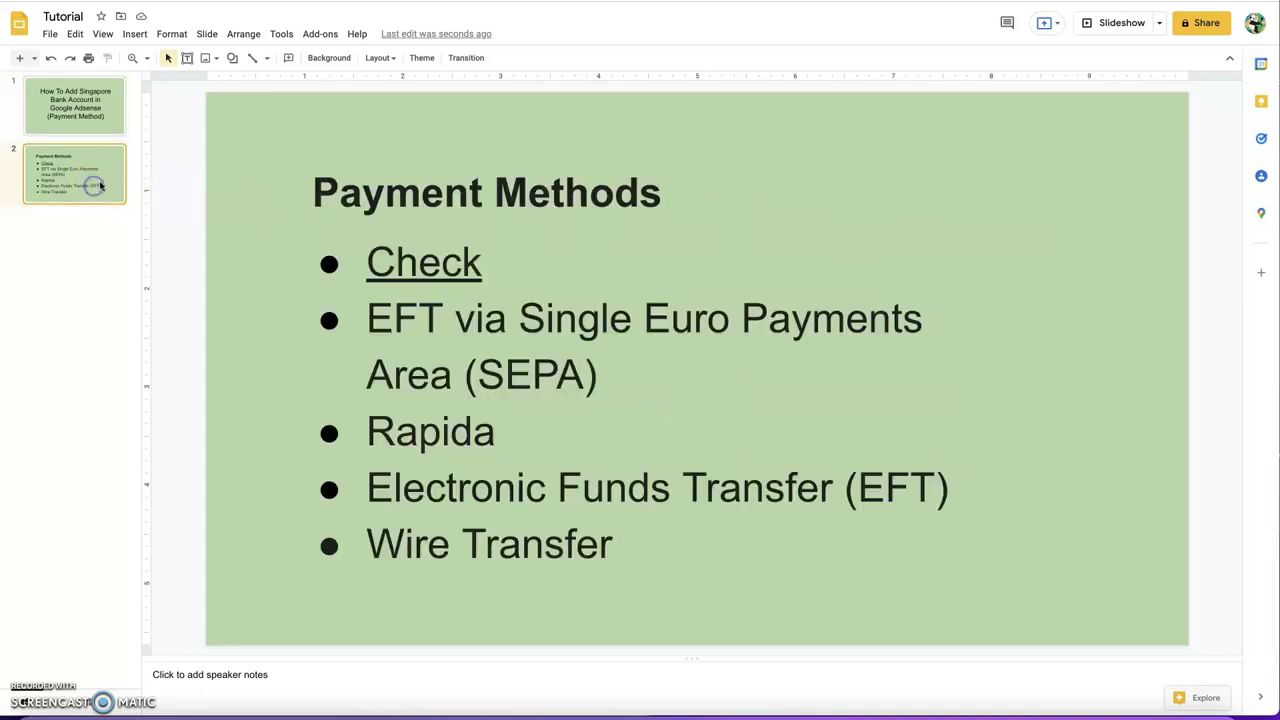
left_click(445, 272)
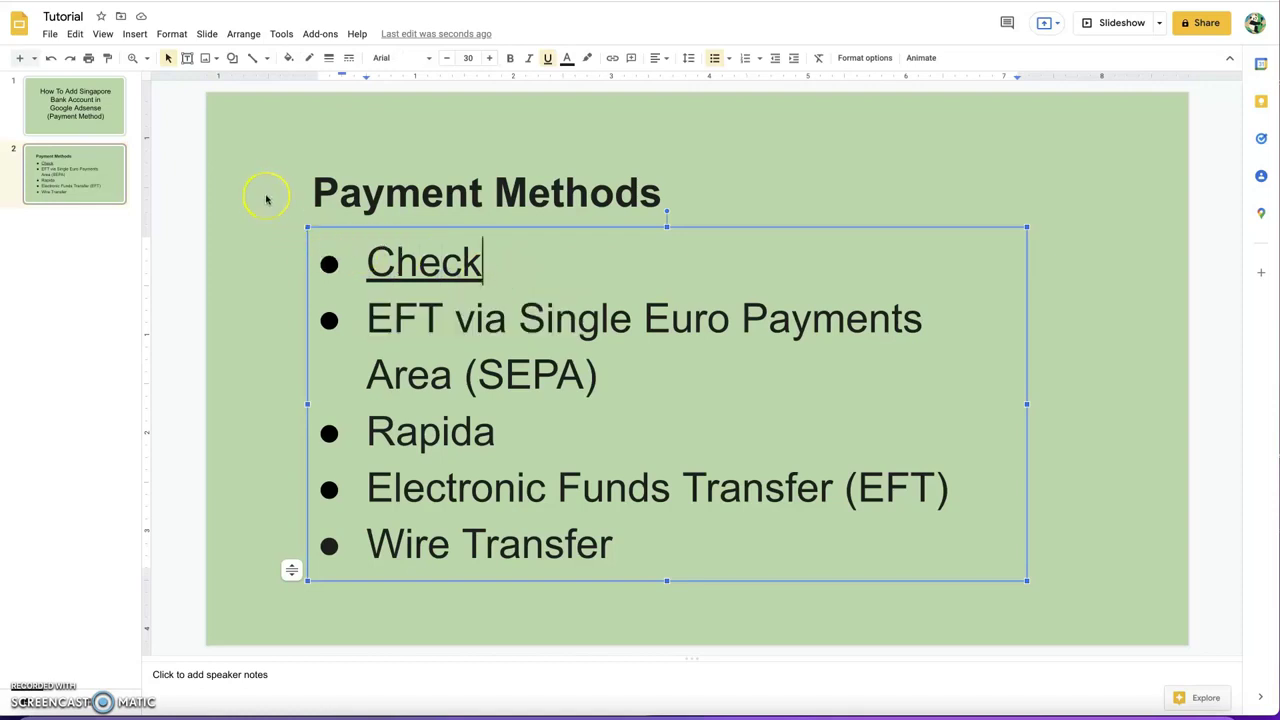
left_click(600, 370)
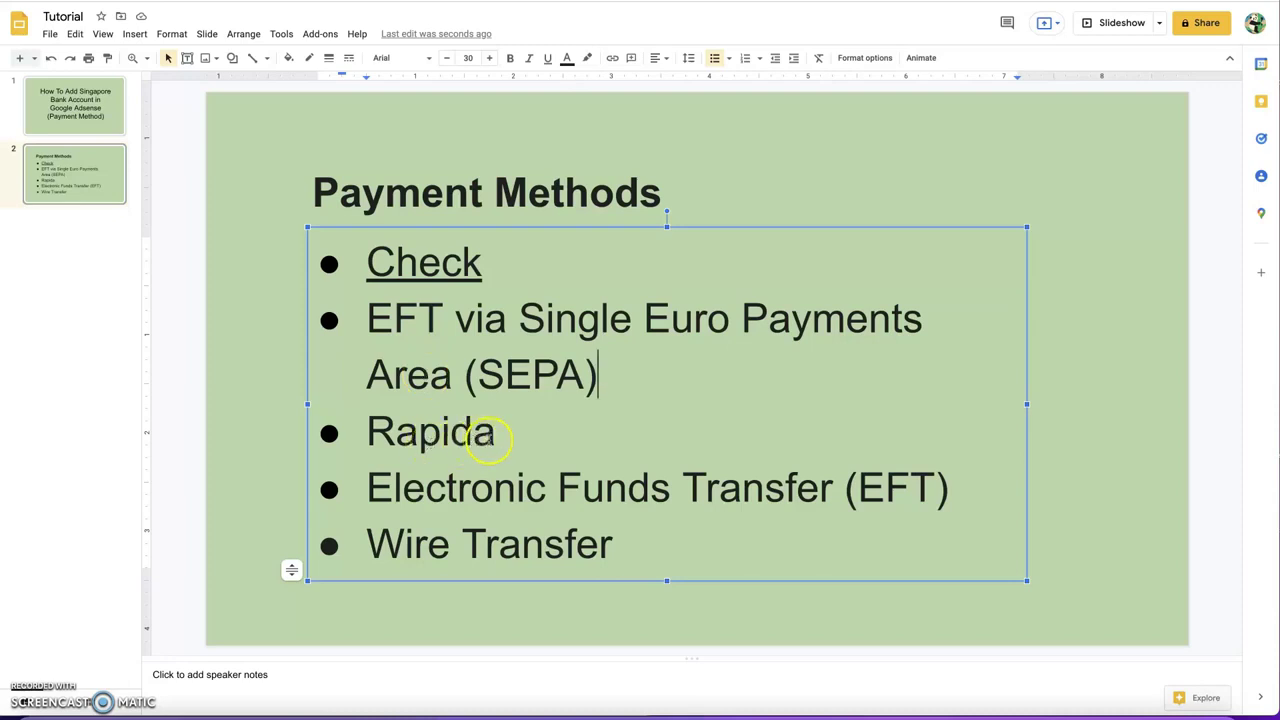
left_click(500, 434)
left_click(617, 542)
left_click(500, 224)
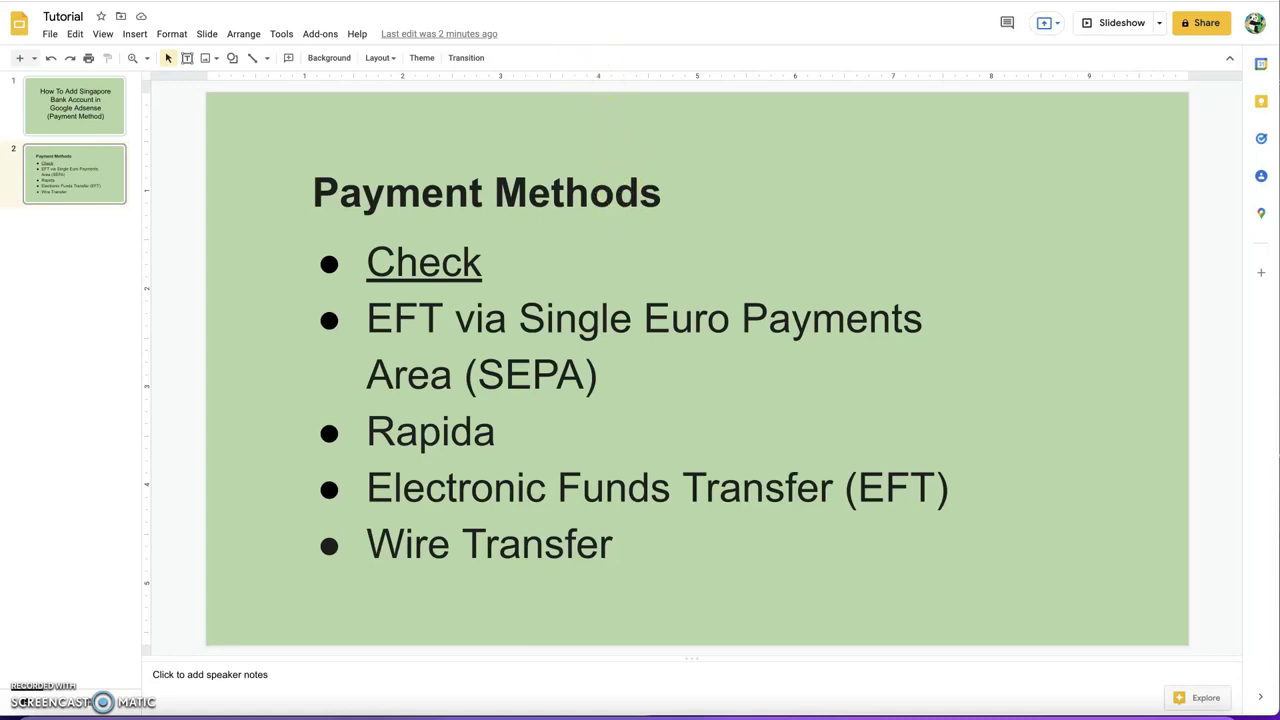
Switch to the AdSense Help page on receiving payments by EFT and check Singapore's entry in the country table.
key("ctrl+Tab")
scroll(551, 270, "down", 2)
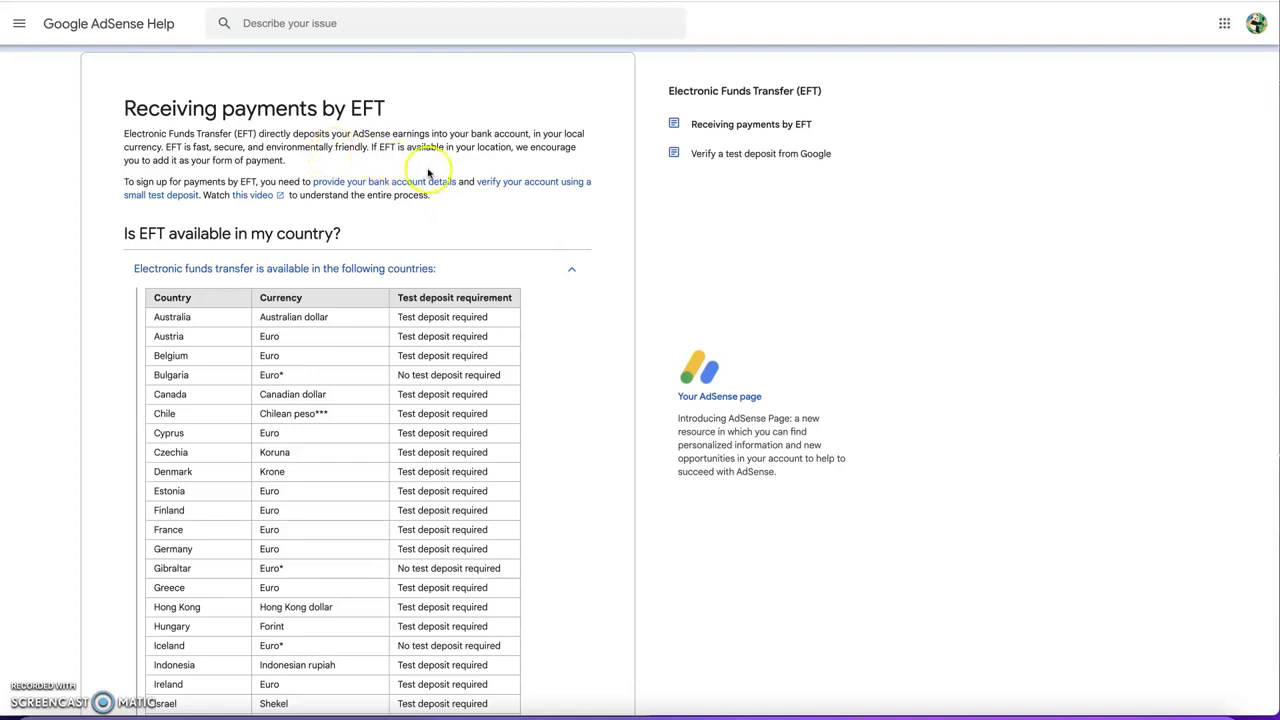
scroll(578, 270, "down", 1)
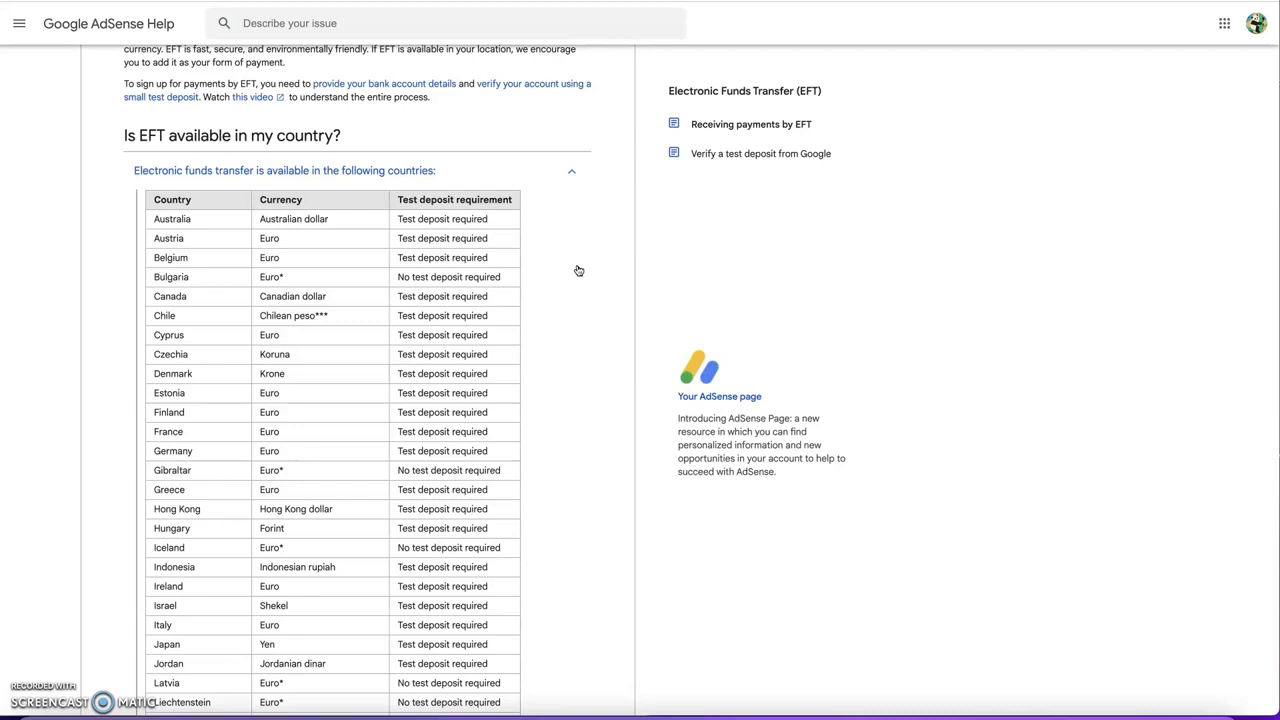
left_click(580, 302)
scroll(578, 305, "down", 1)
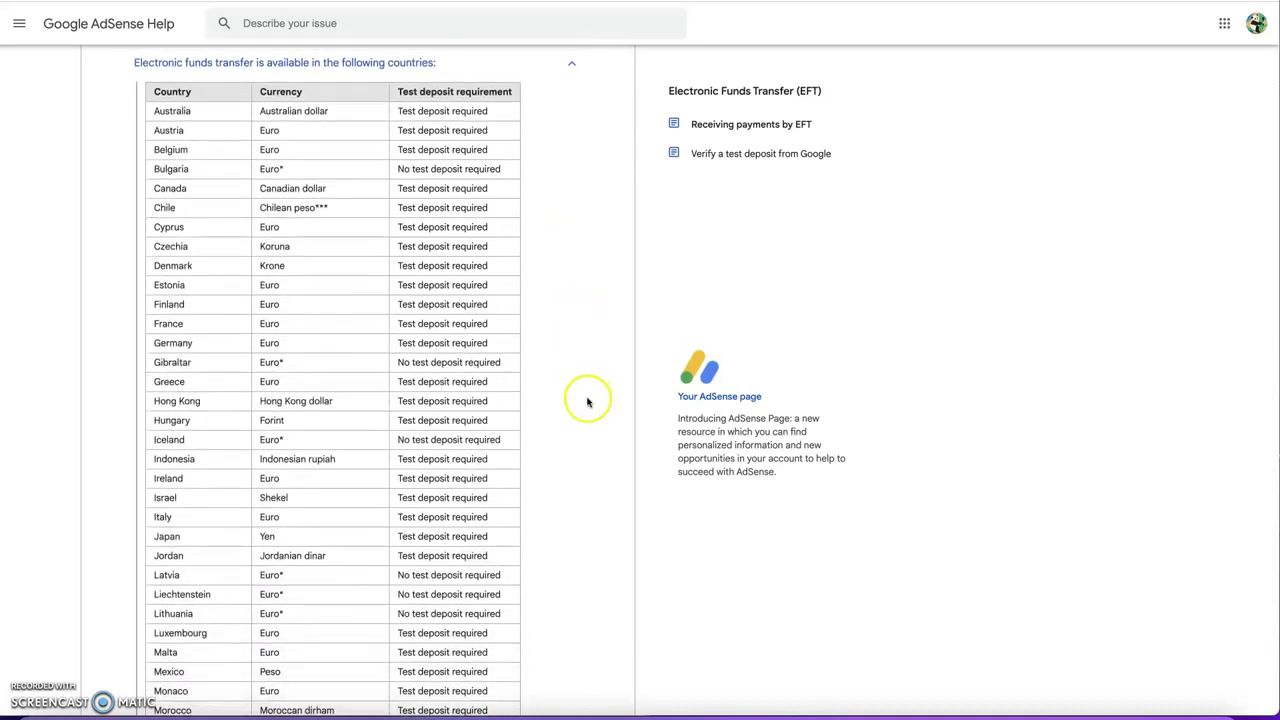
scroll(588, 402, "down", 1)
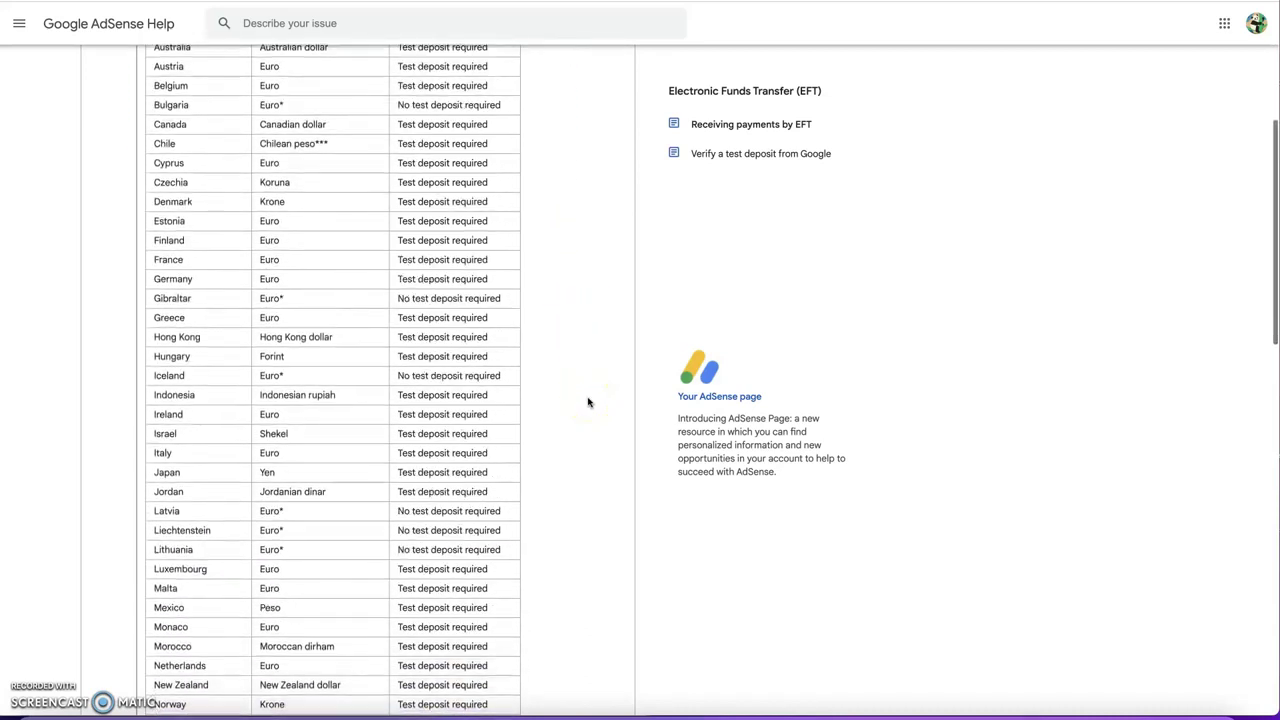
scroll(588, 402, "down", 1)
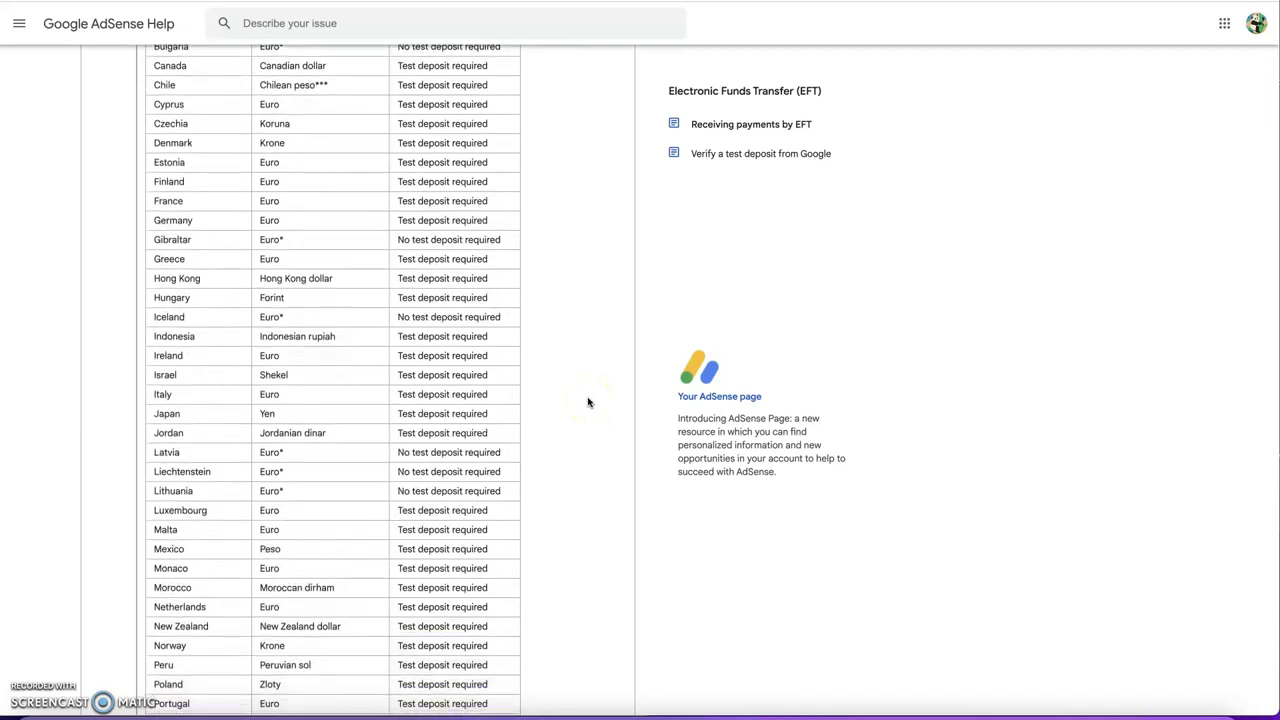
scroll(588, 402, "down", 3)
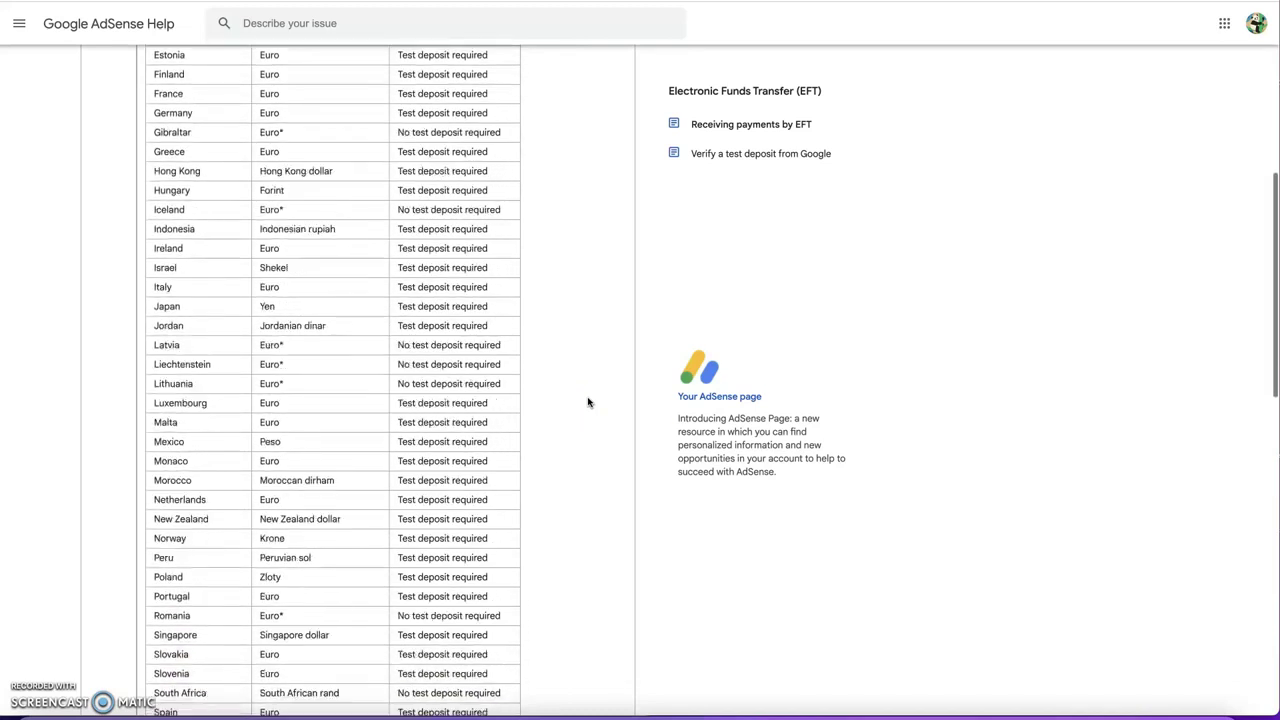
scroll(588, 402, "down", 2)
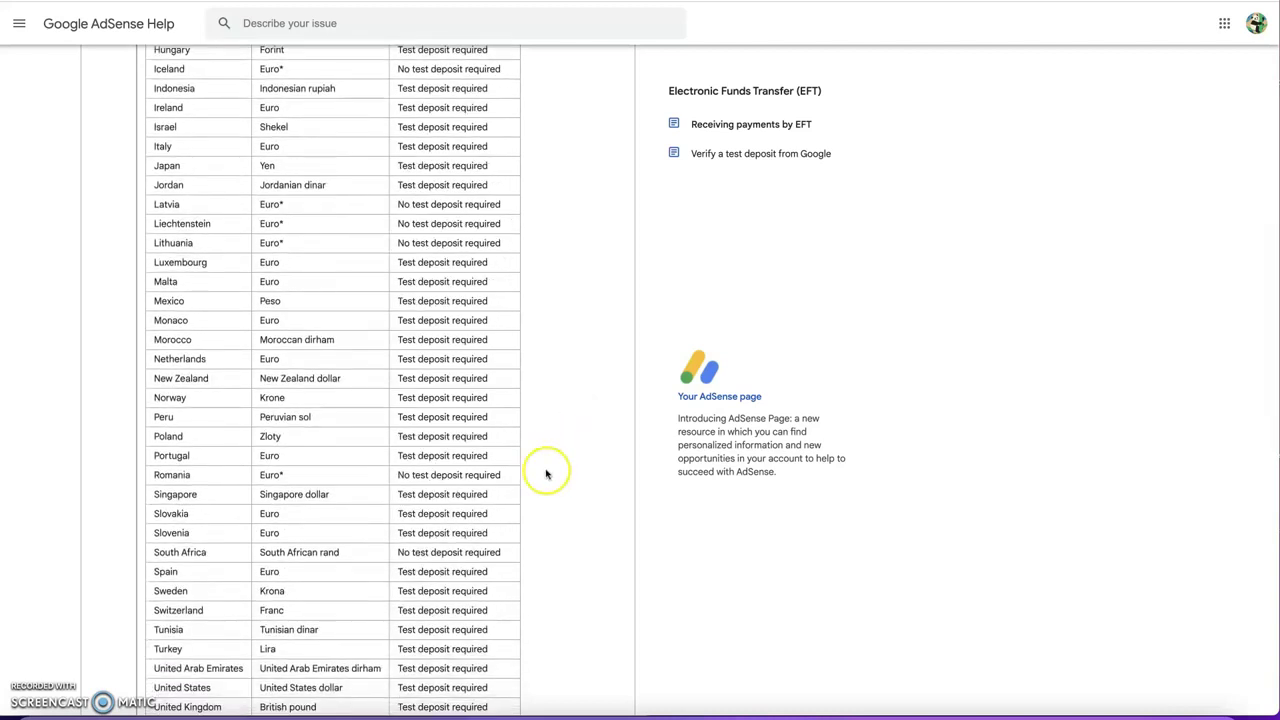
double_click(467, 497)
left_click(489, 497)
Read the country table's footnotes and the instructions for entering bank account details for EFT payments.
scroll(535, 500, "down", 3)
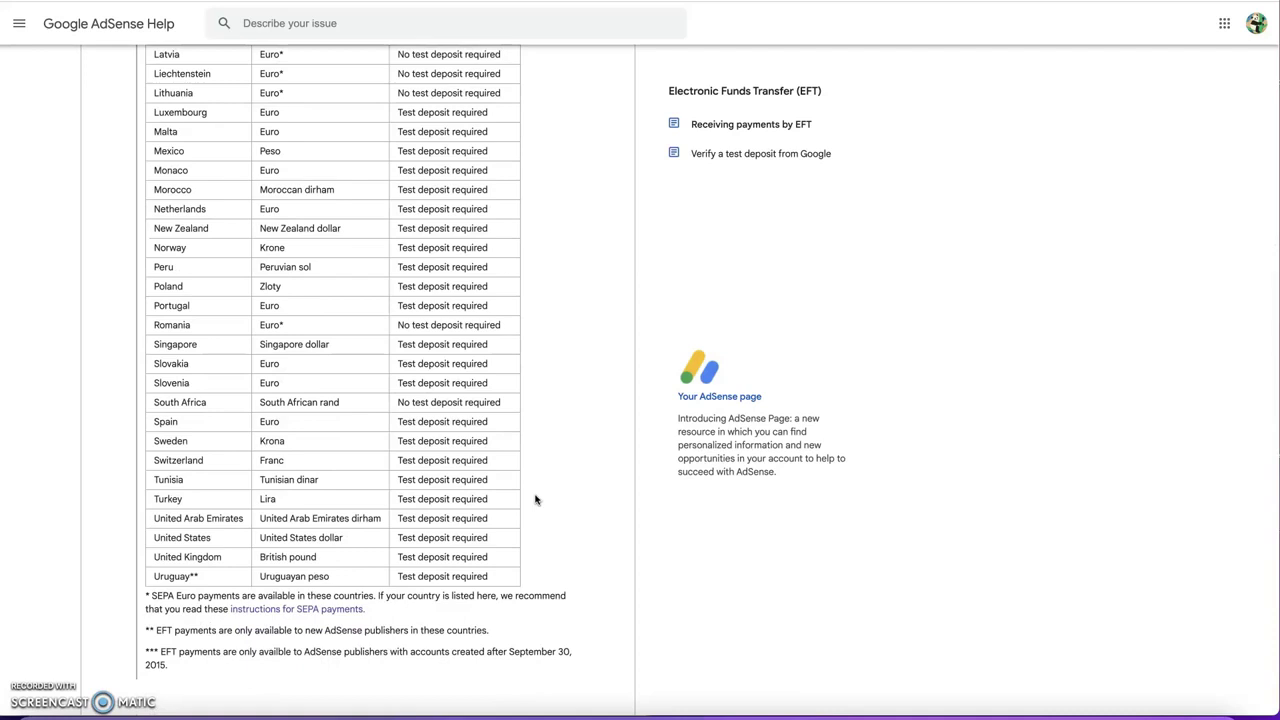
scroll(535, 500, "down", 2)
left_click(546, 489)
scroll(557, 505, "down", 4)
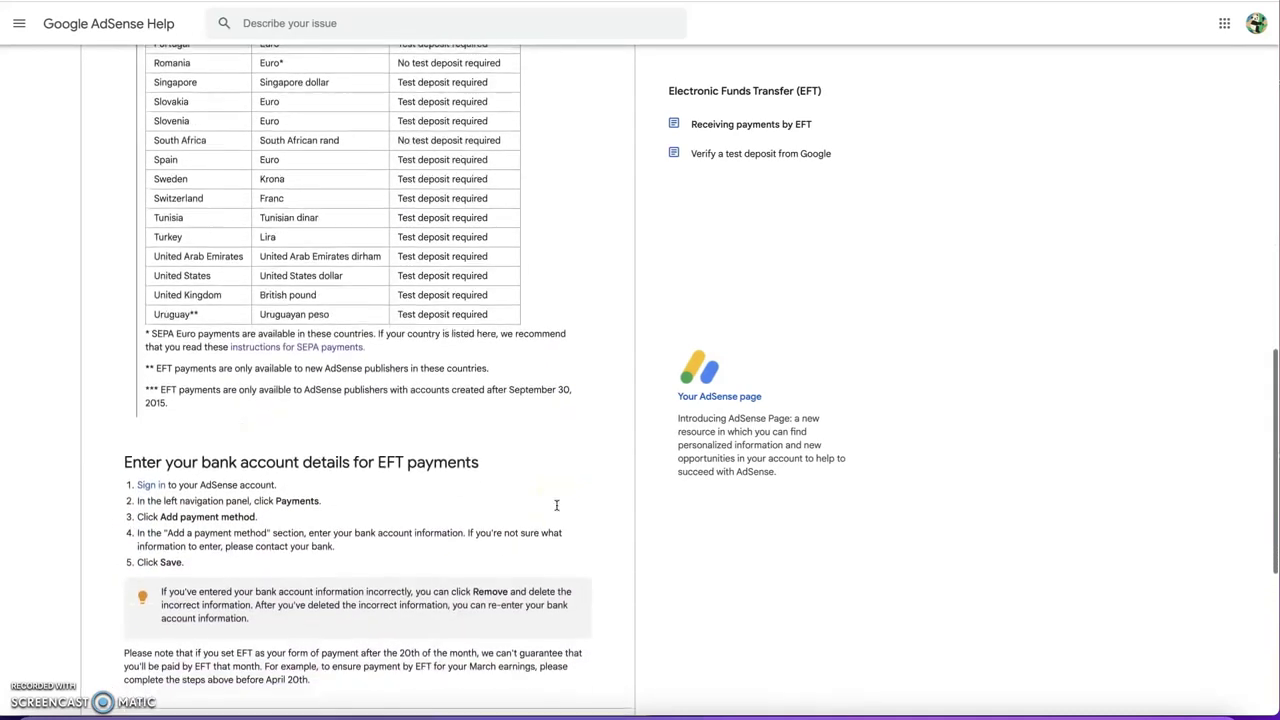
left_click(717, 249)
scroll(716, 249, "down", 2)
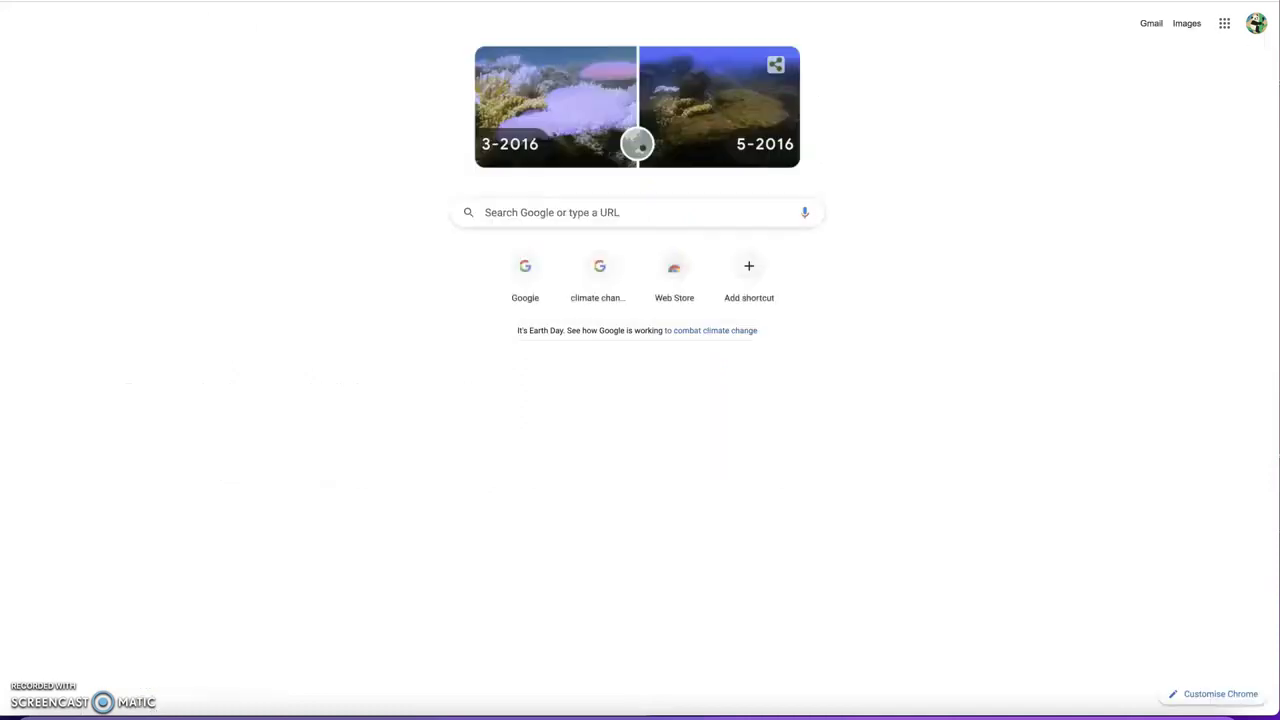
Search Google for "adsense" and open the official AdSense website from the results.
type("adsense")
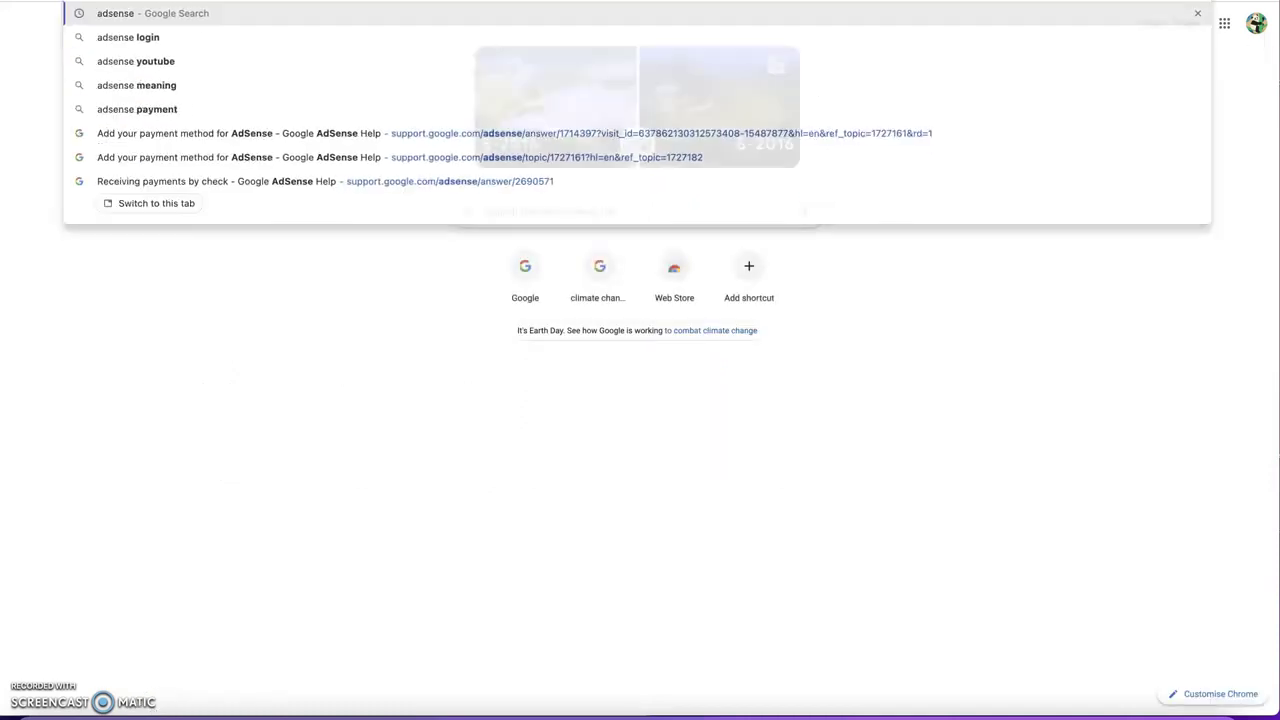
key("Return")
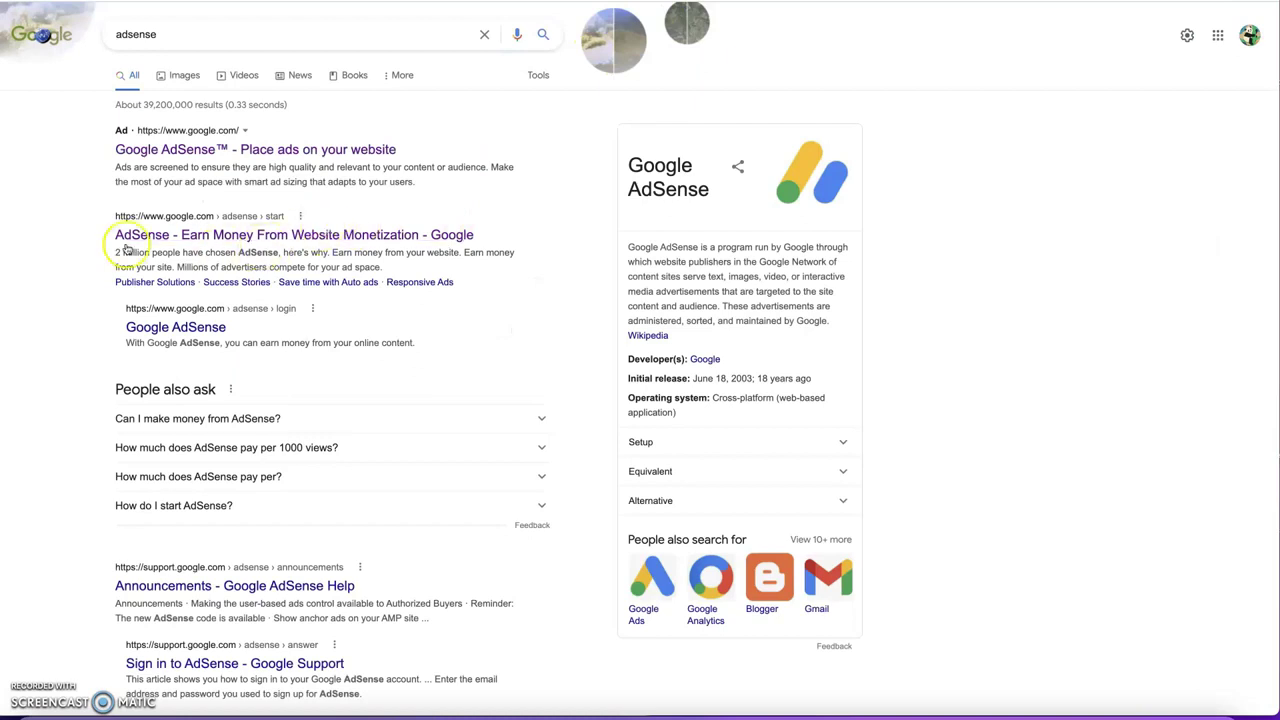
left_click(182, 235)
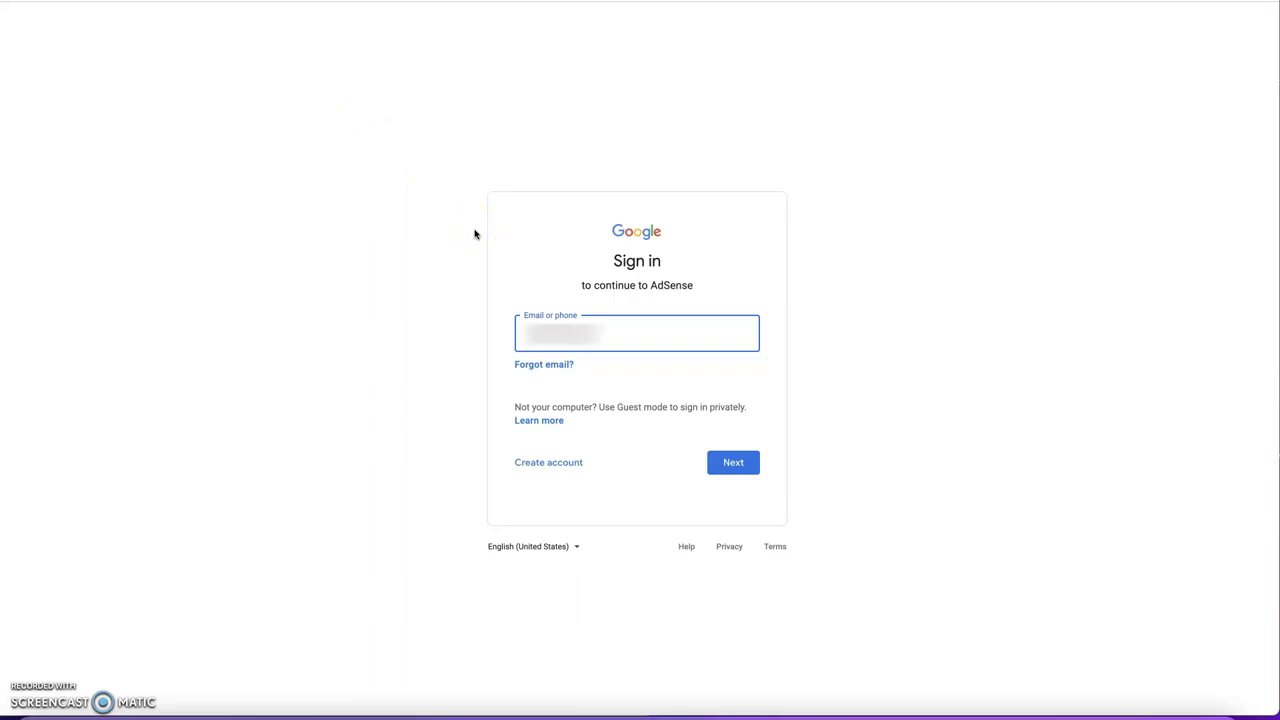
Sign in to AdSense with the account's e-mail address and password.
type("gmail.com")
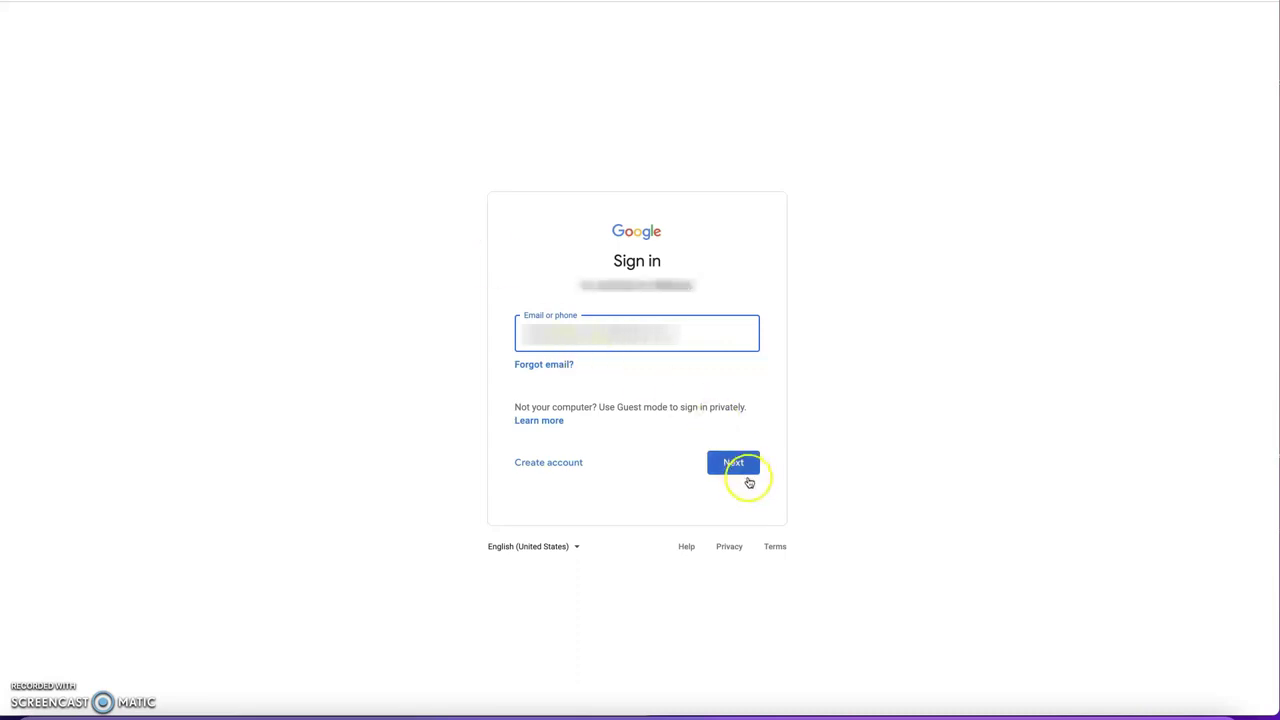
left_click(742, 466)
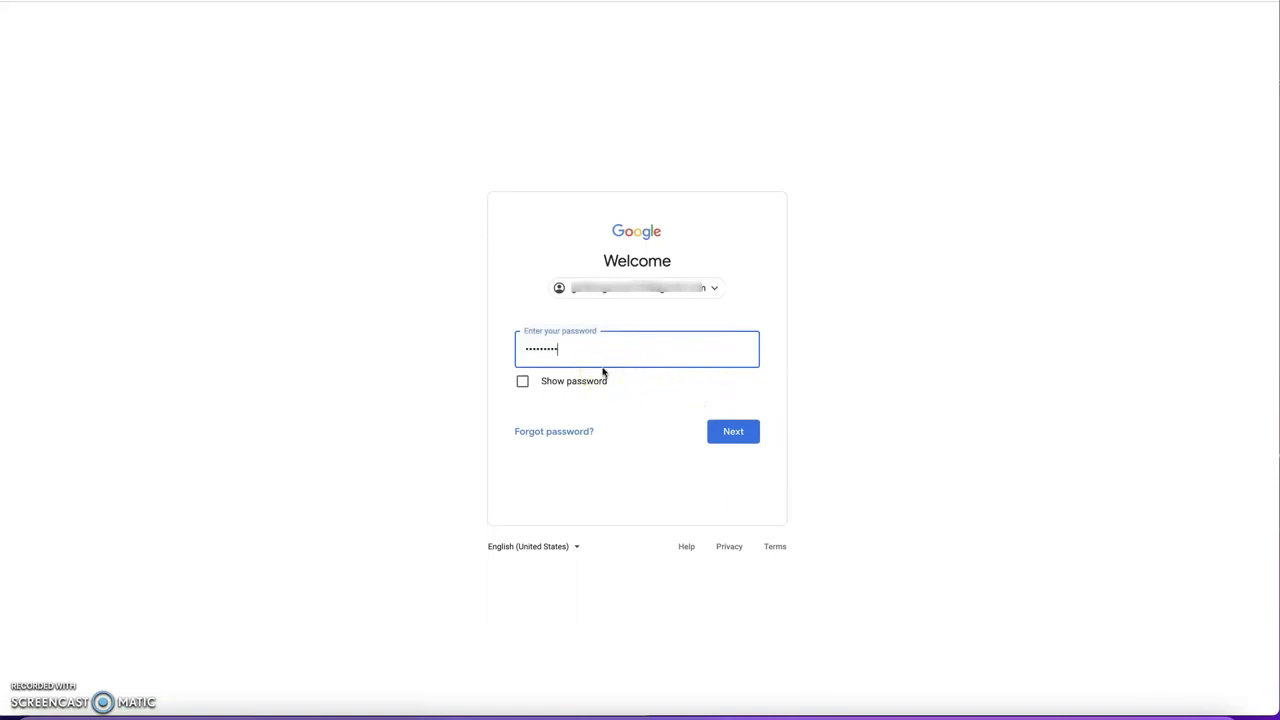
left_click(734, 437)
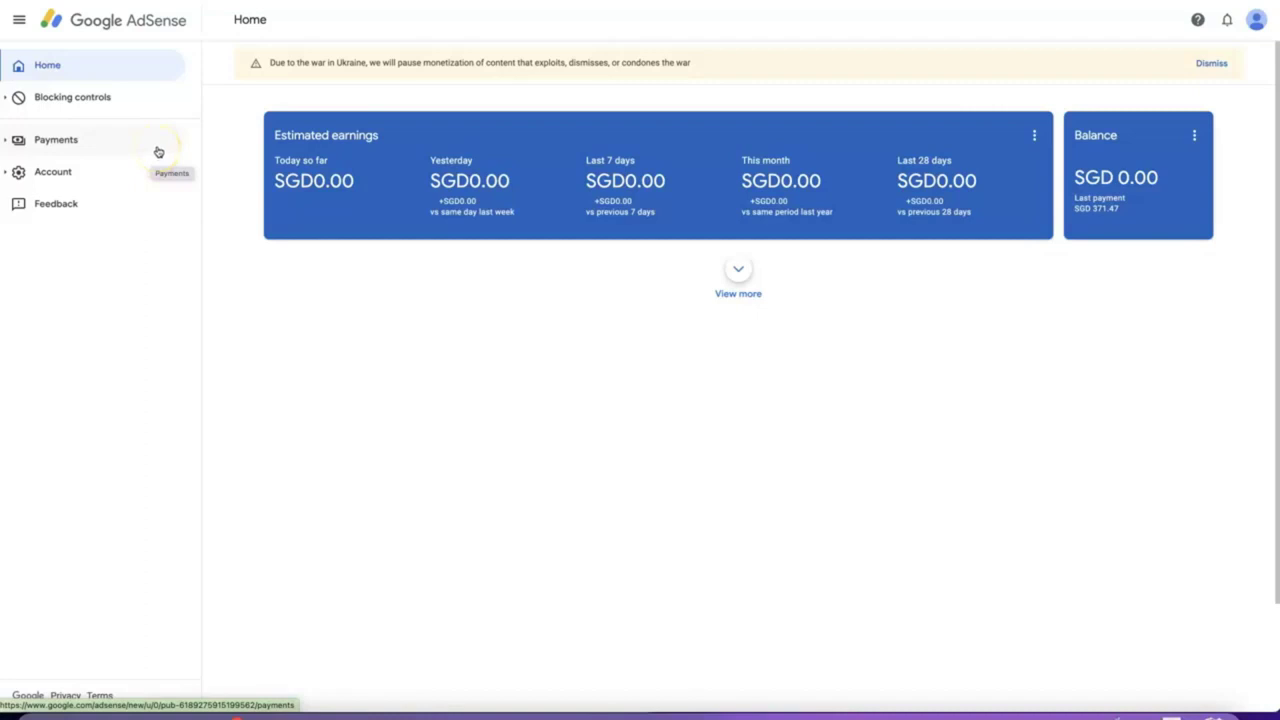
Check the address verification status in the payments section, then review the payout threshold in the payments info.
left_click(75, 140)
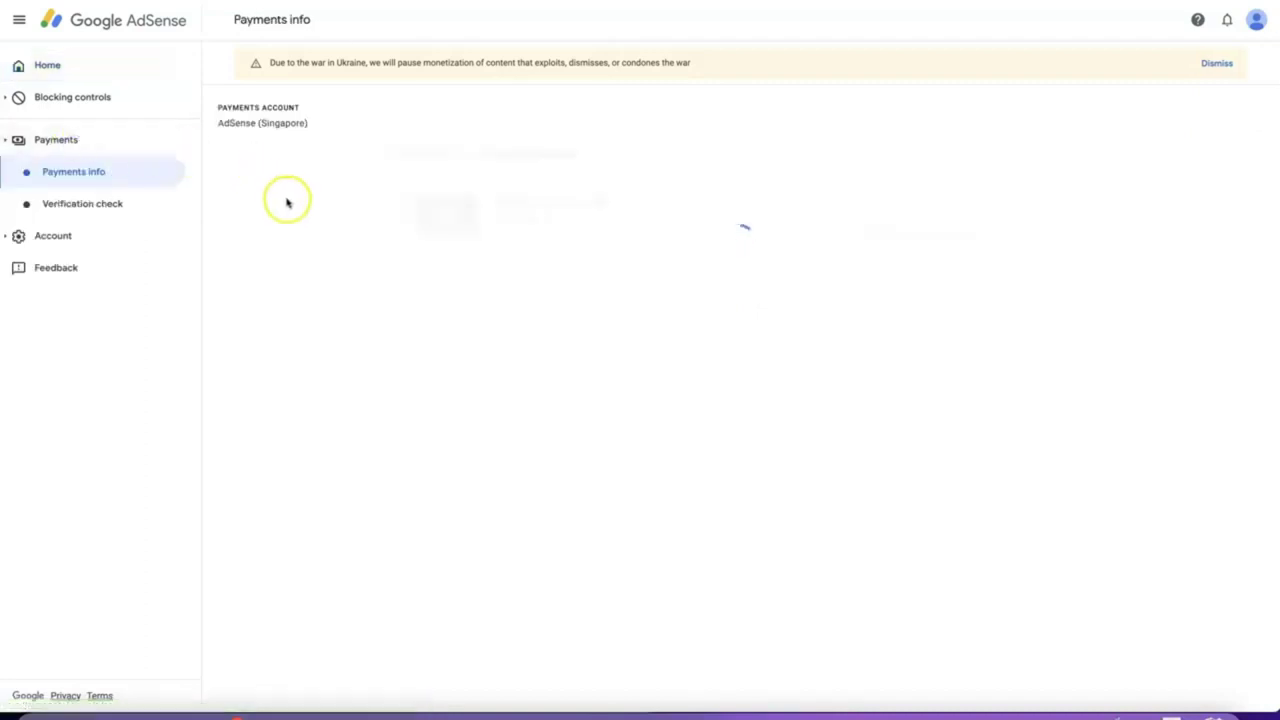
left_click(135, 205)
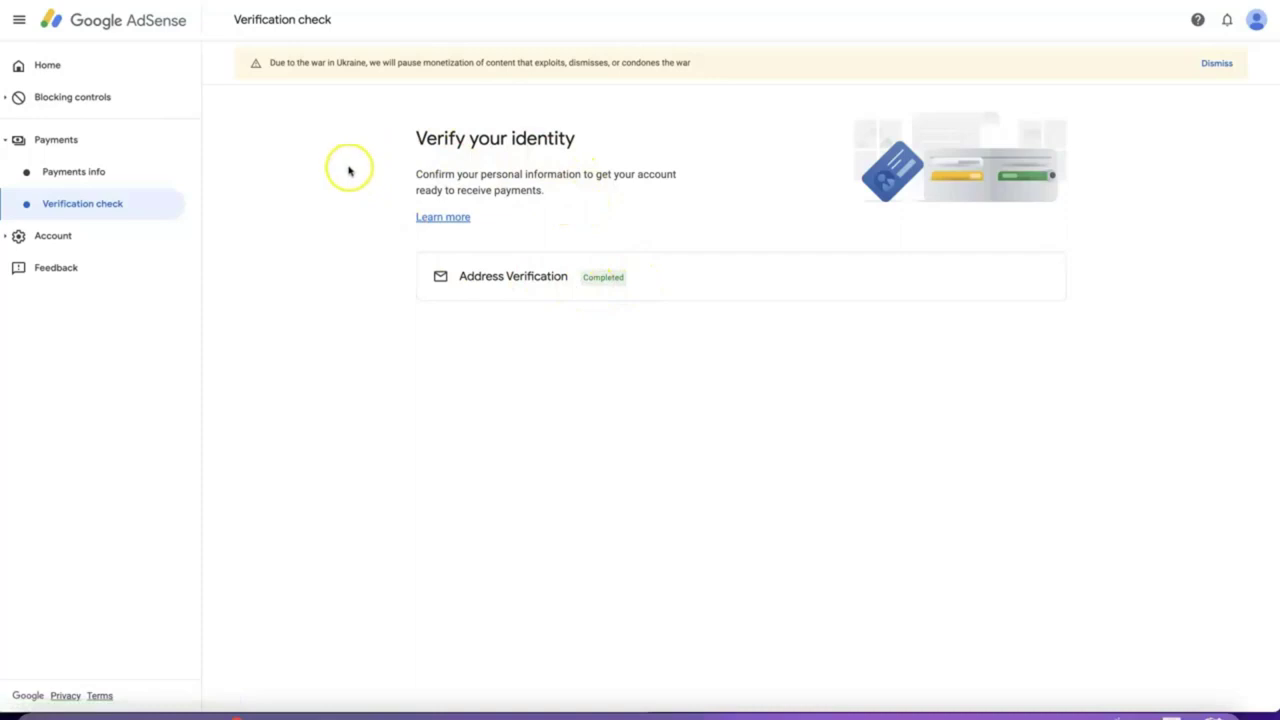
left_click(103, 172)
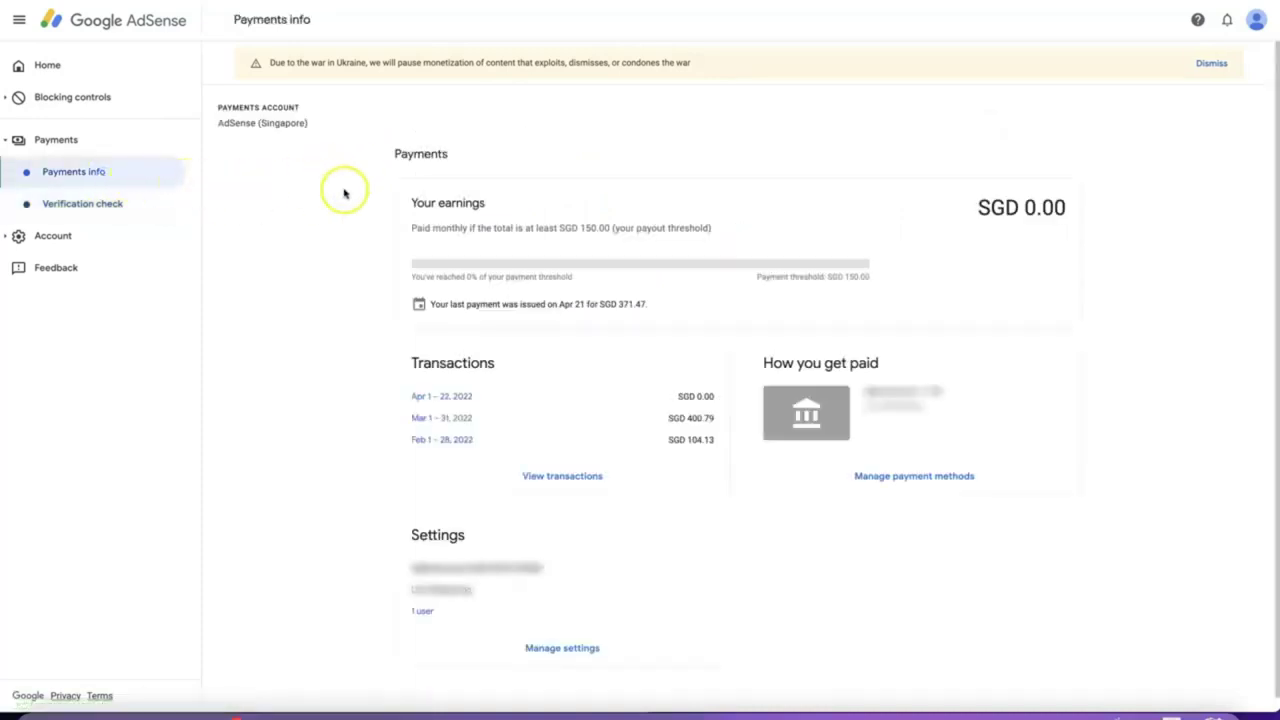
scroll(900, 306, "down", 1)
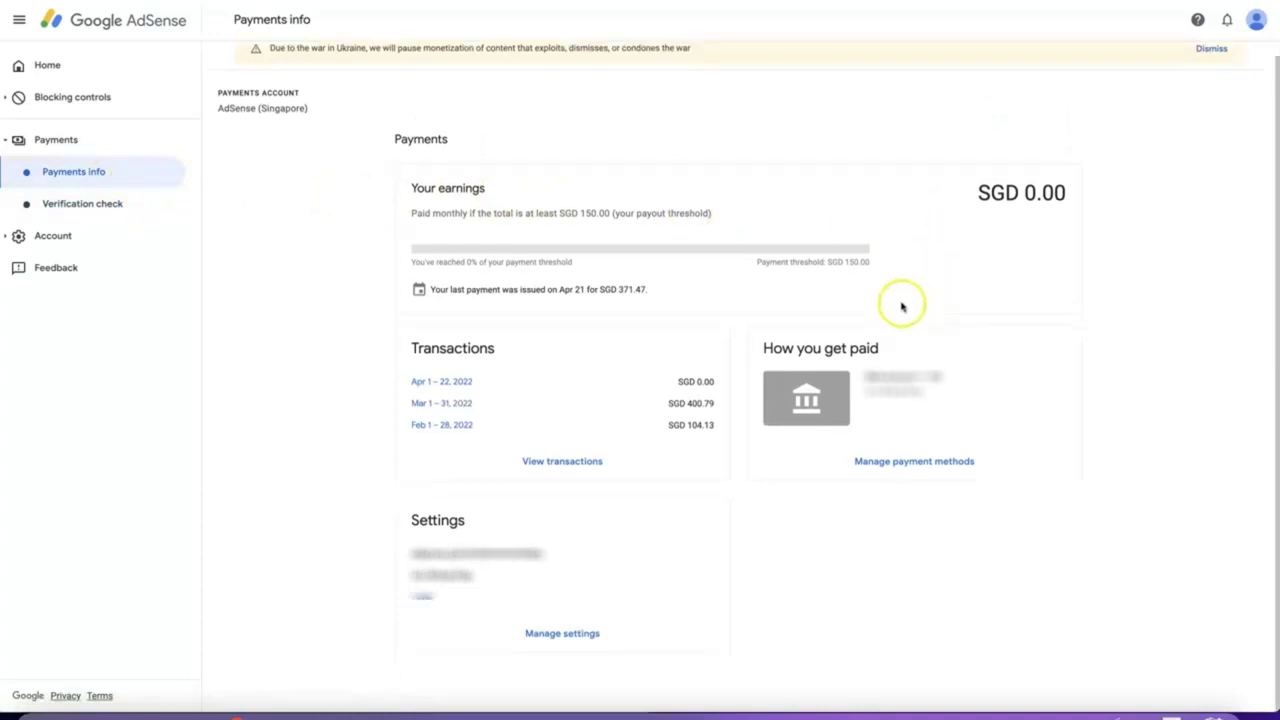
double_click(692, 214)
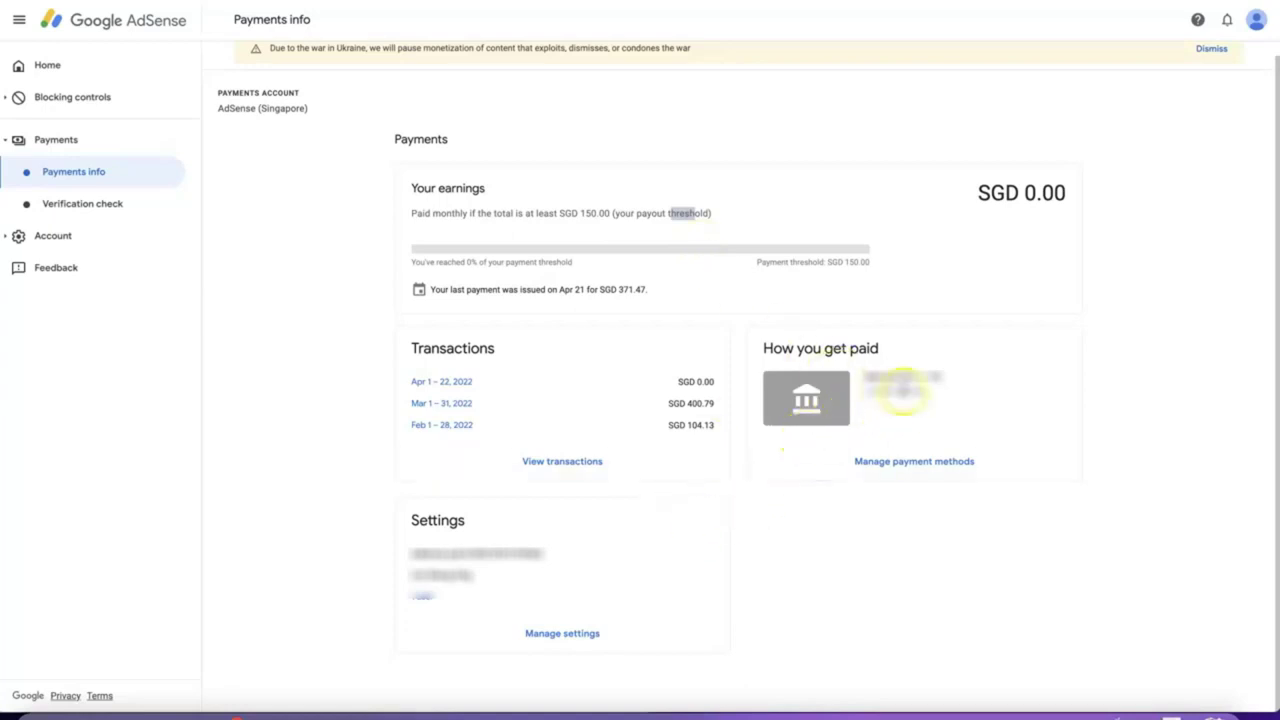
Go to the payment method management and start adding a new payment method.
left_click(922, 462)
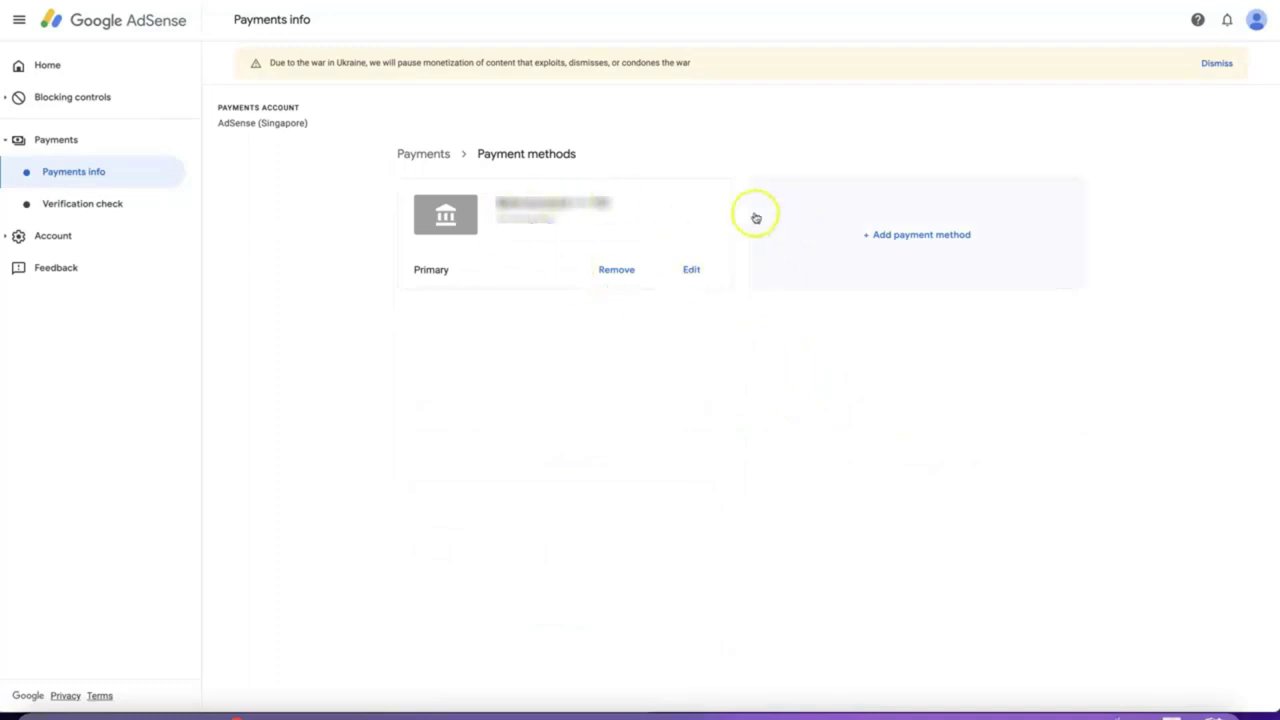
left_click(921, 234)
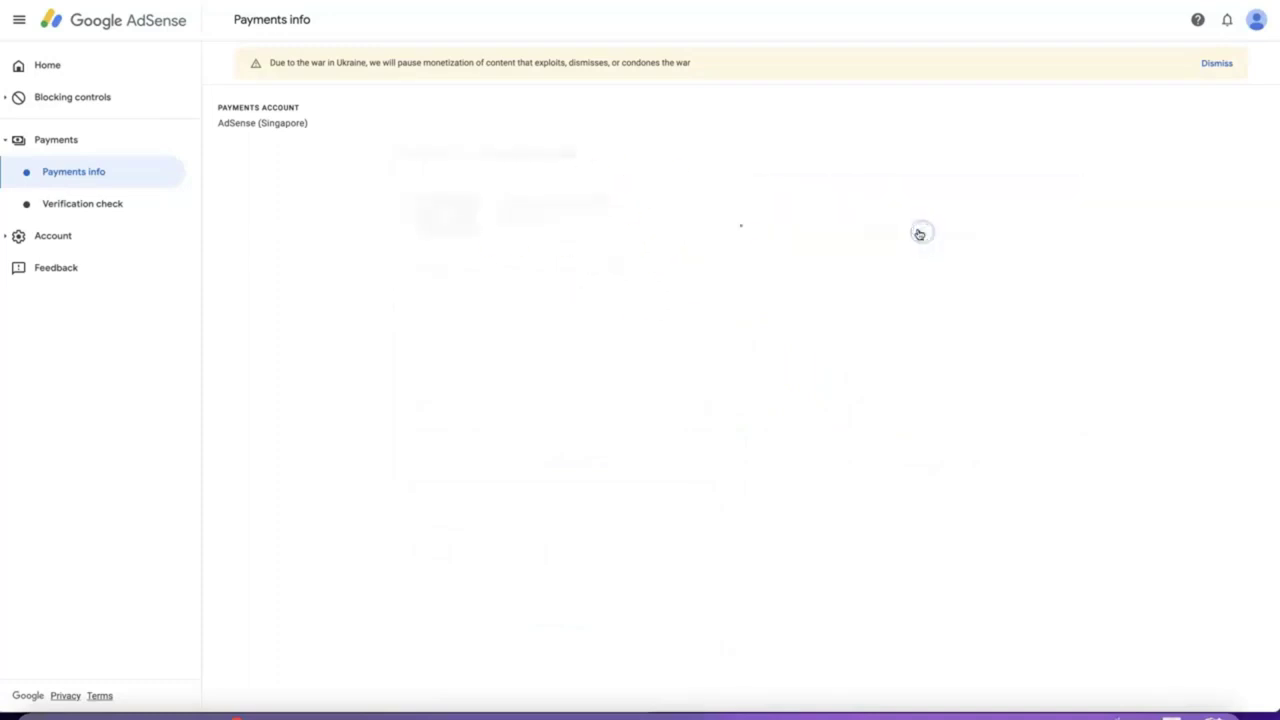
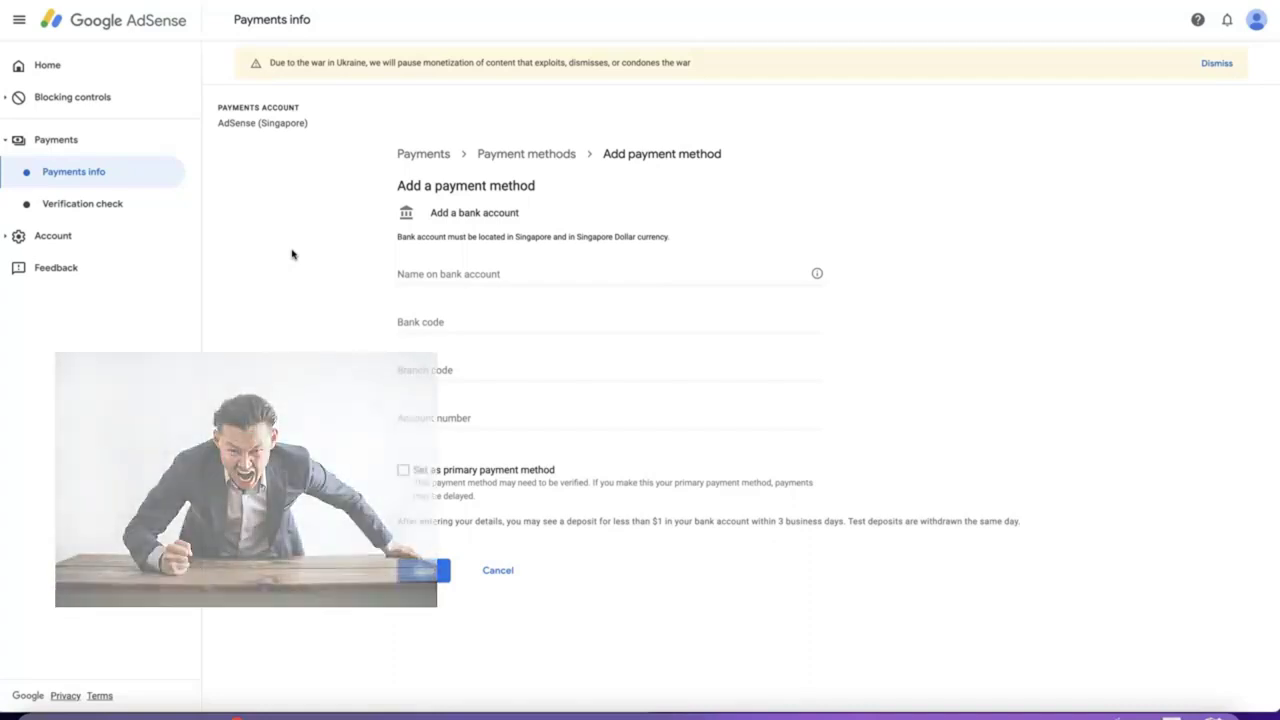
Examine the branch code and account number fields in the form for adding a bank account.
left_click(421, 363)
left_click(346, 364)
left_click(420, 417)
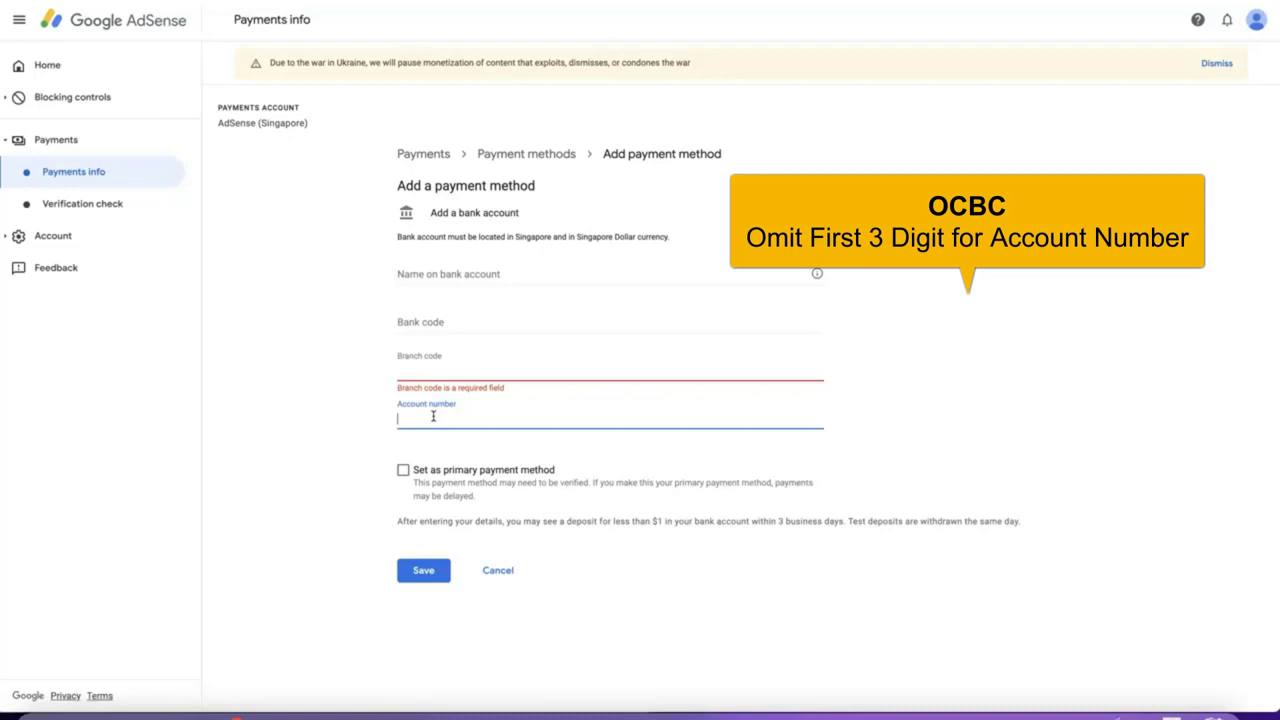
left_click(353, 408)
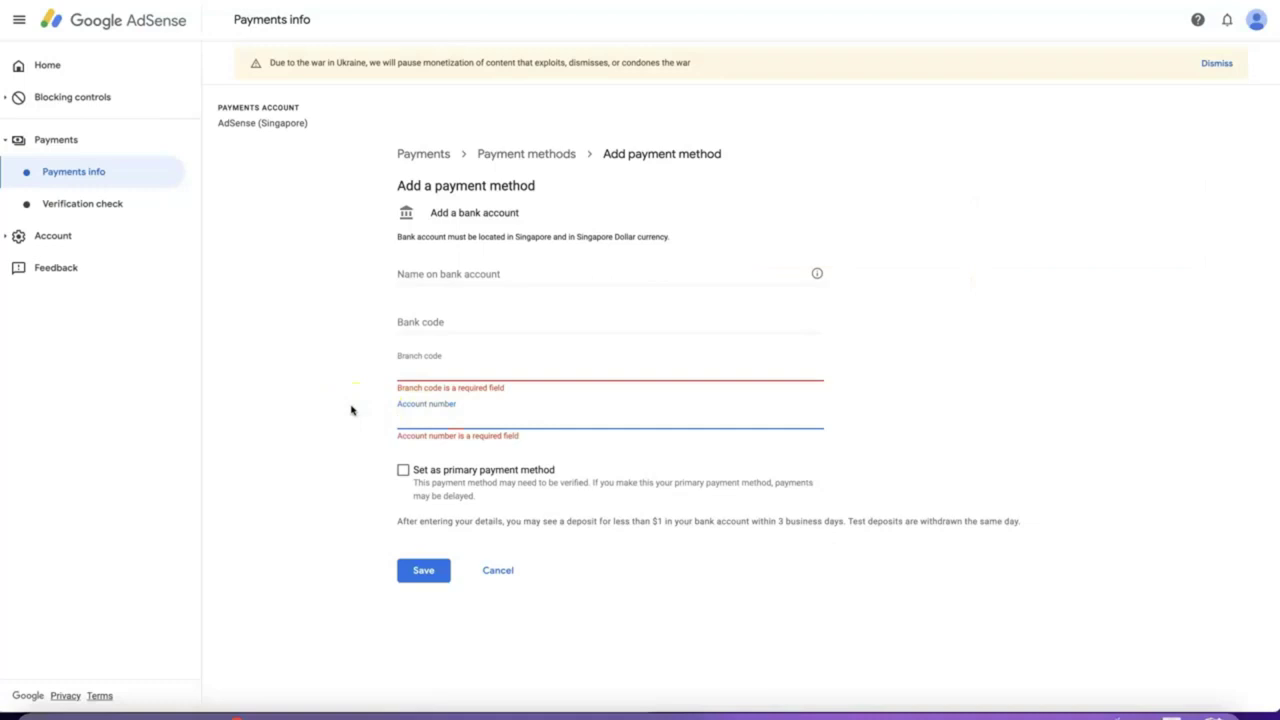
Switch to the ACH Bank & Branch Code guide PDF and look through its table of bank and branch codes.
left_click(574, 126)
key("alt+Tab")
scroll(710, 252, "down", 3)
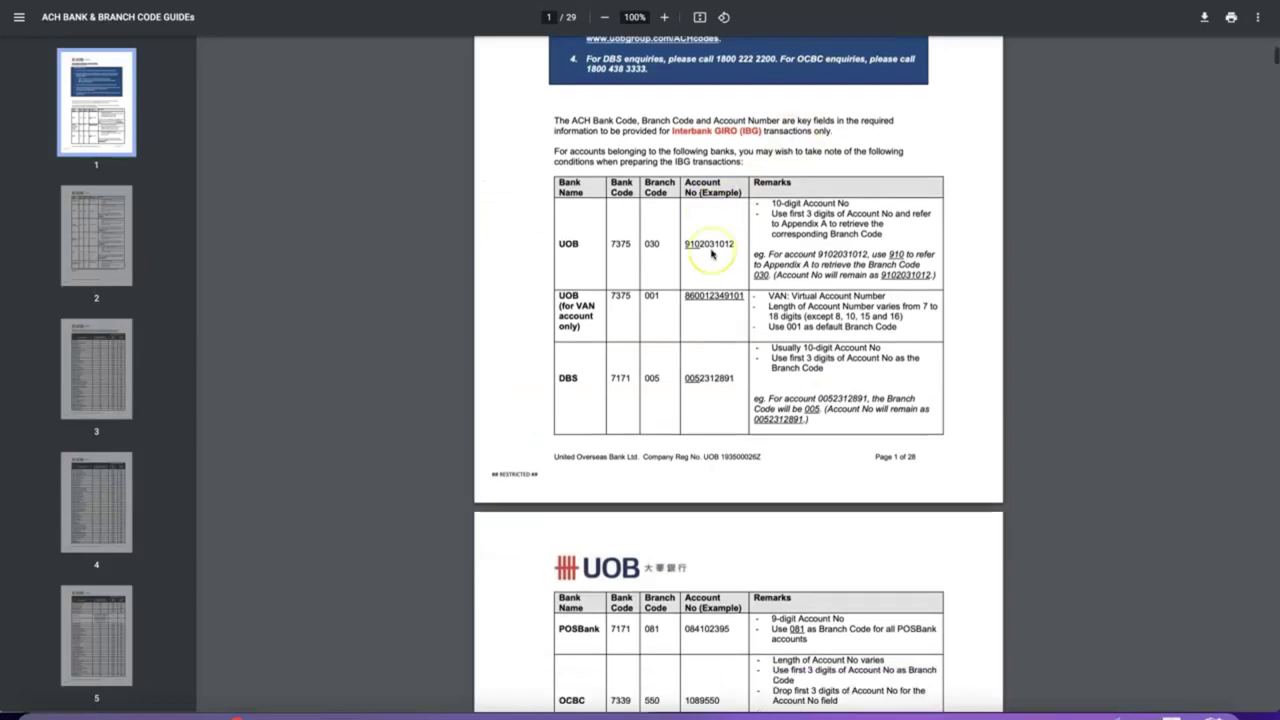
scroll(711, 254, "down", 1)
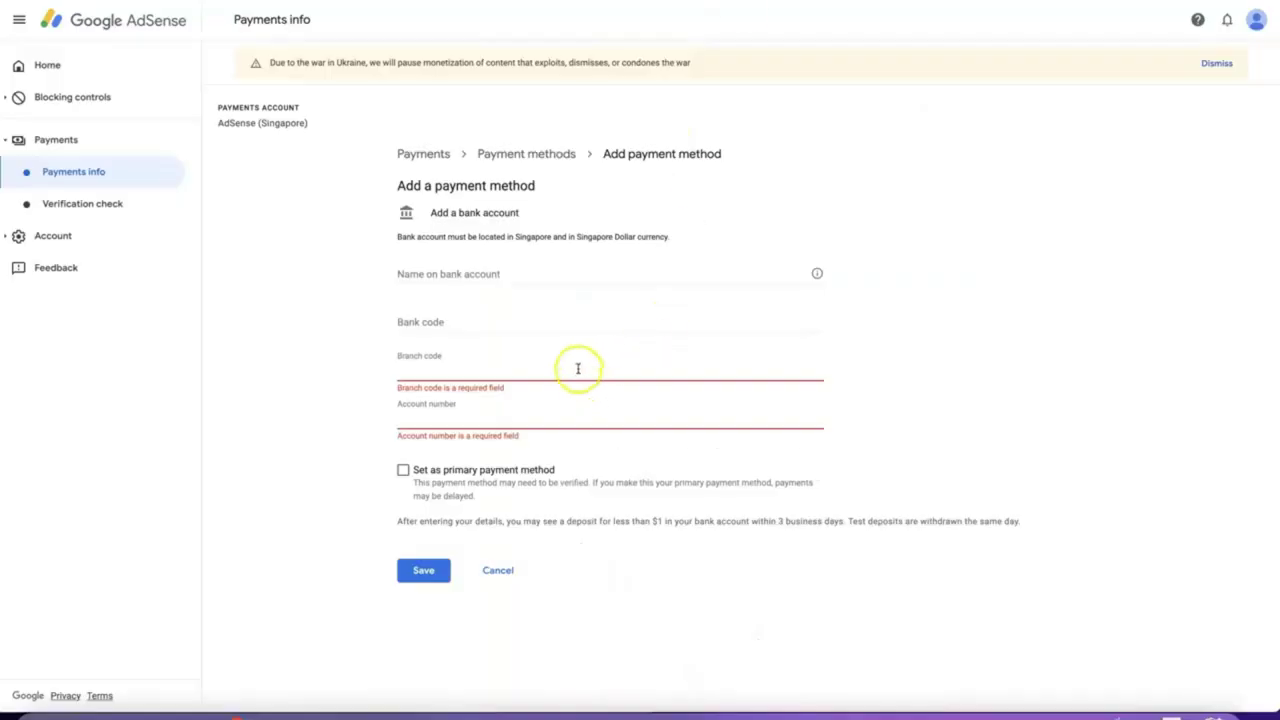
Return to the AdSense bank account form and compare its branch code and account number fields with the guide.
left_click(567, 367)
left_click(560, 414)
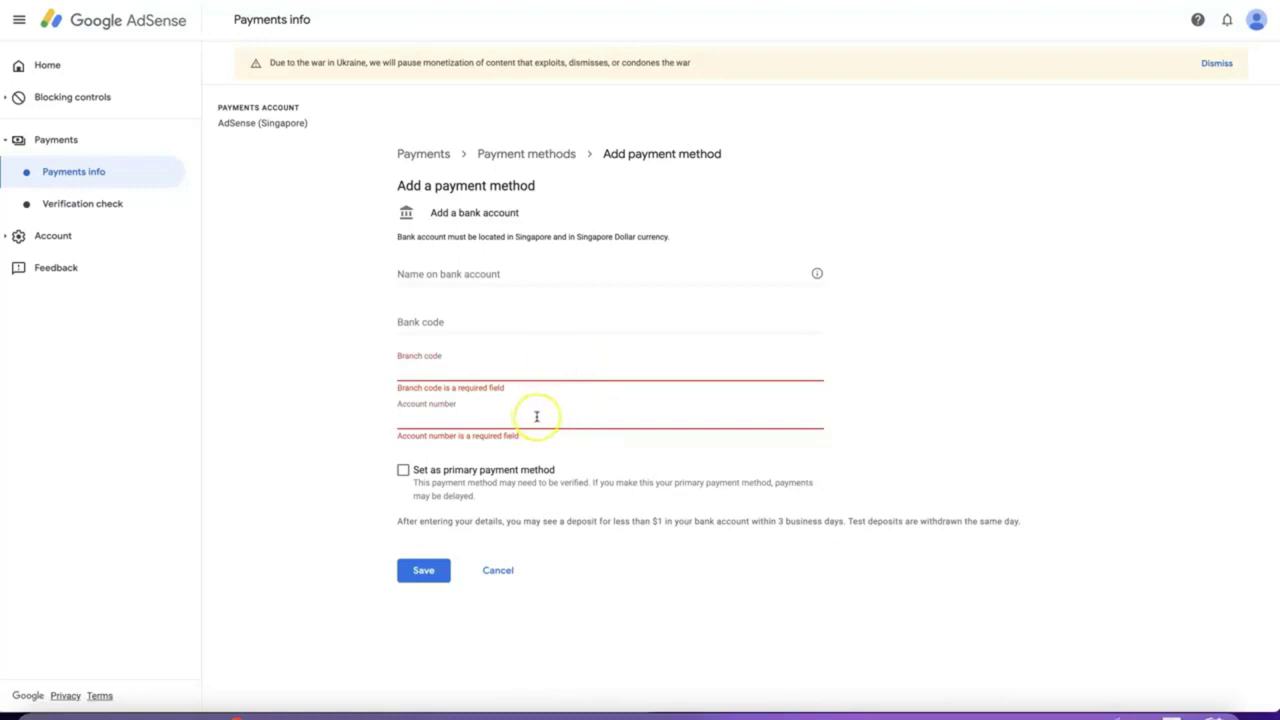
left_click(463, 345)
Switch to the ACH Bank & Branch Code guide PDF and read the code and account number rules for UOB and DBS.
key("alt+Tab")
scroll(737, 215, "up", 2)
scroll(737, 210, "up", 3)
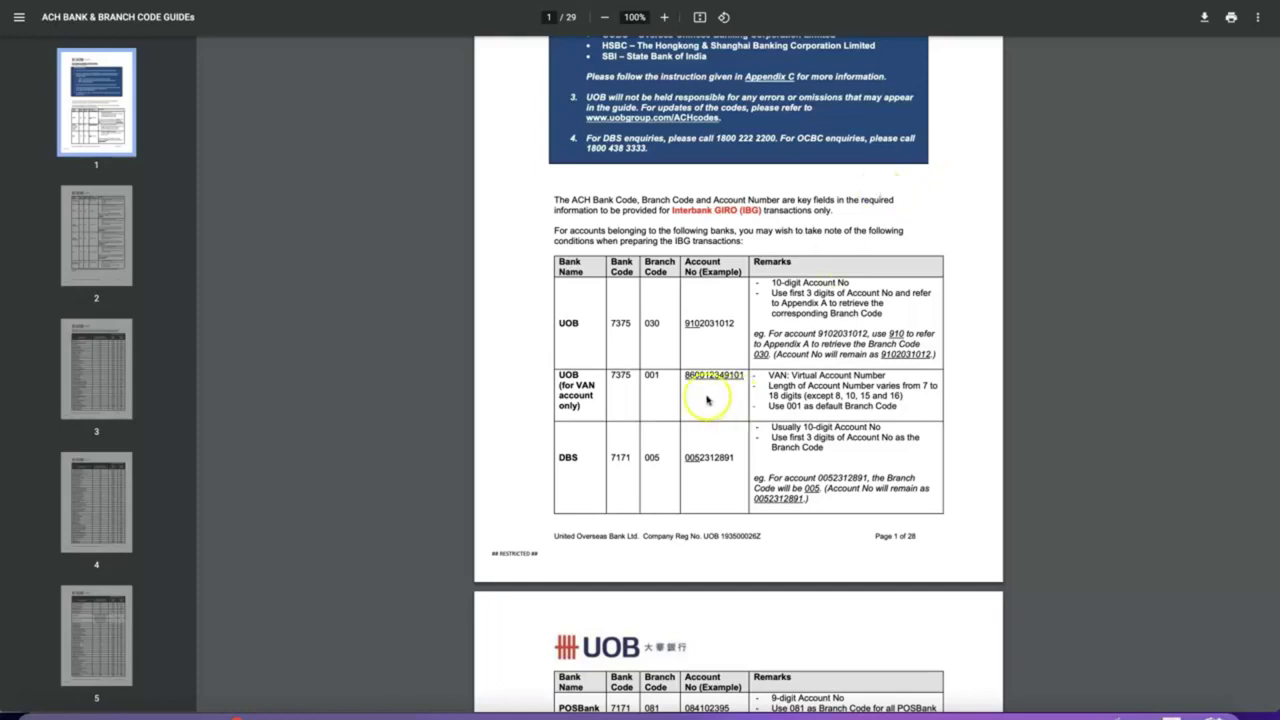
scroll(858, 412, "down", 1)
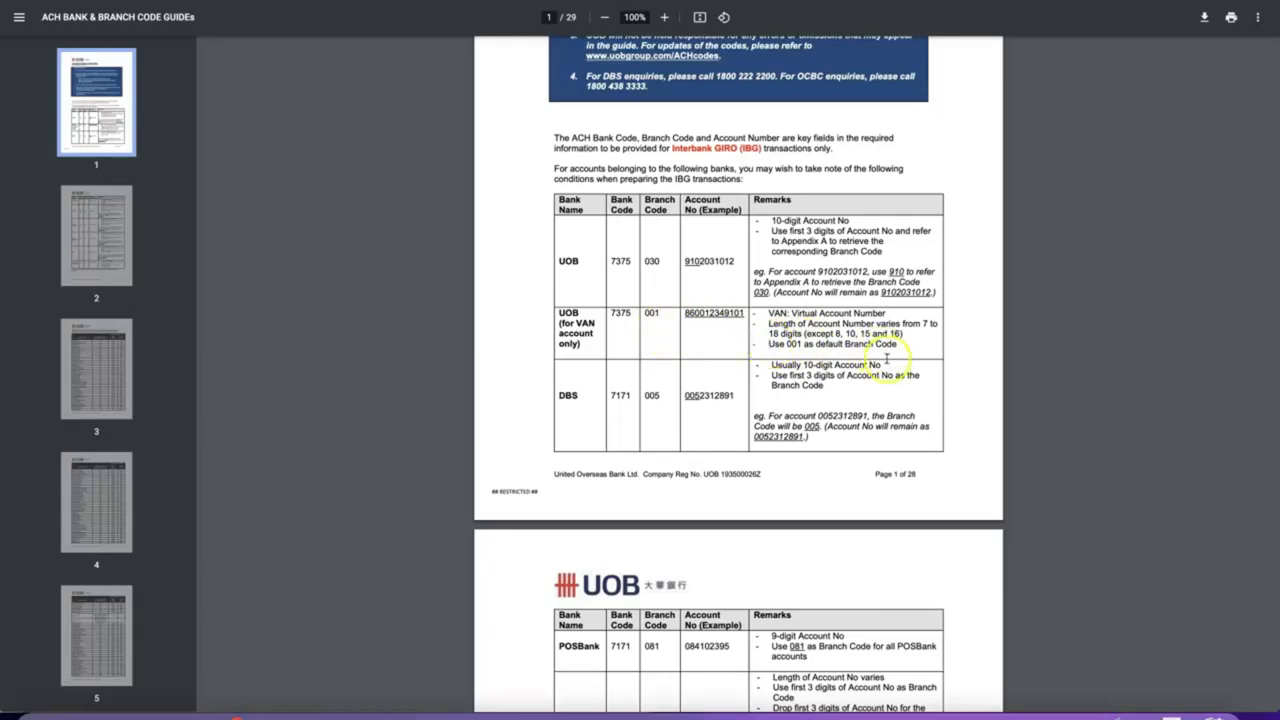
scroll(886, 360, "down", 1)
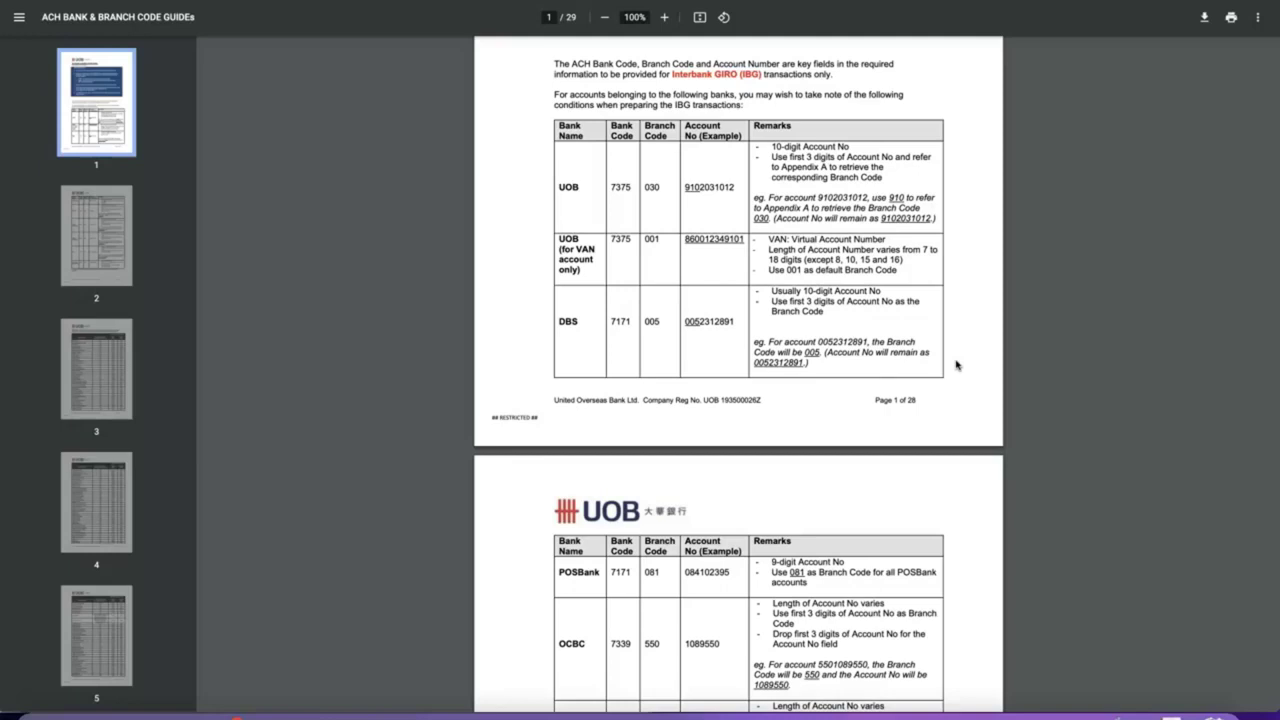
scroll(956, 365, "down", 1)
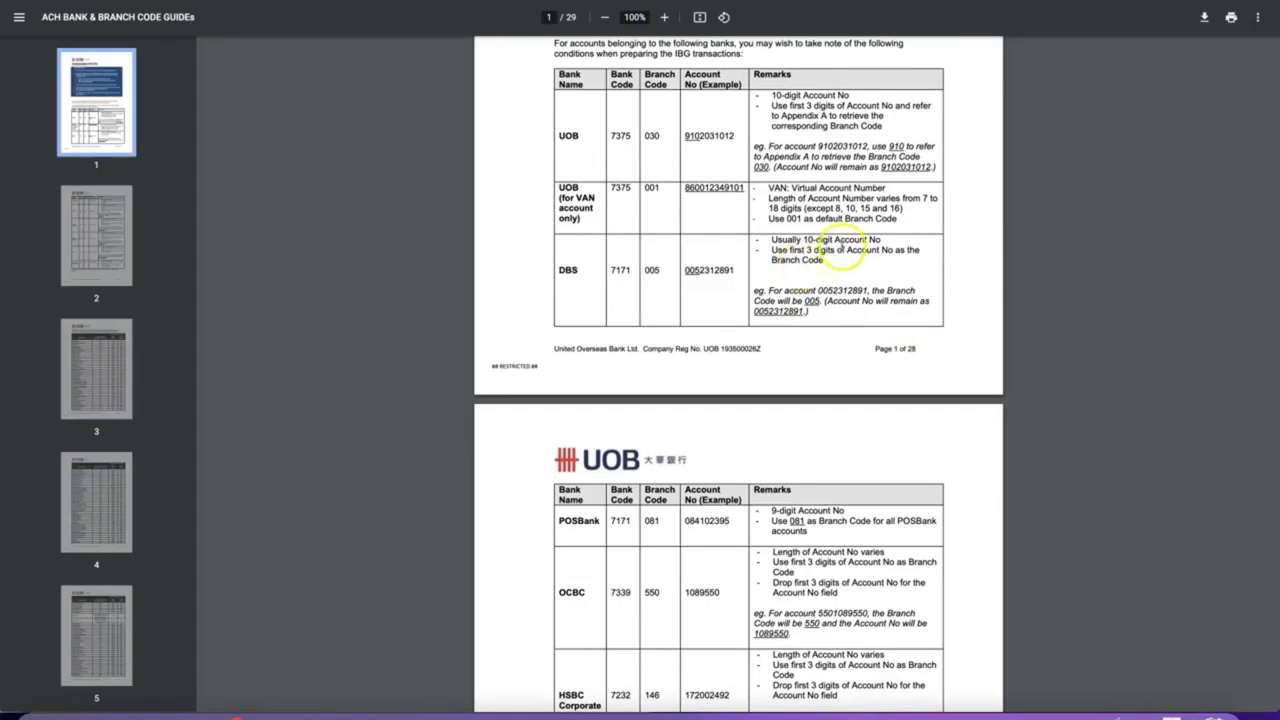
scroll(846, 486, "down", 2)
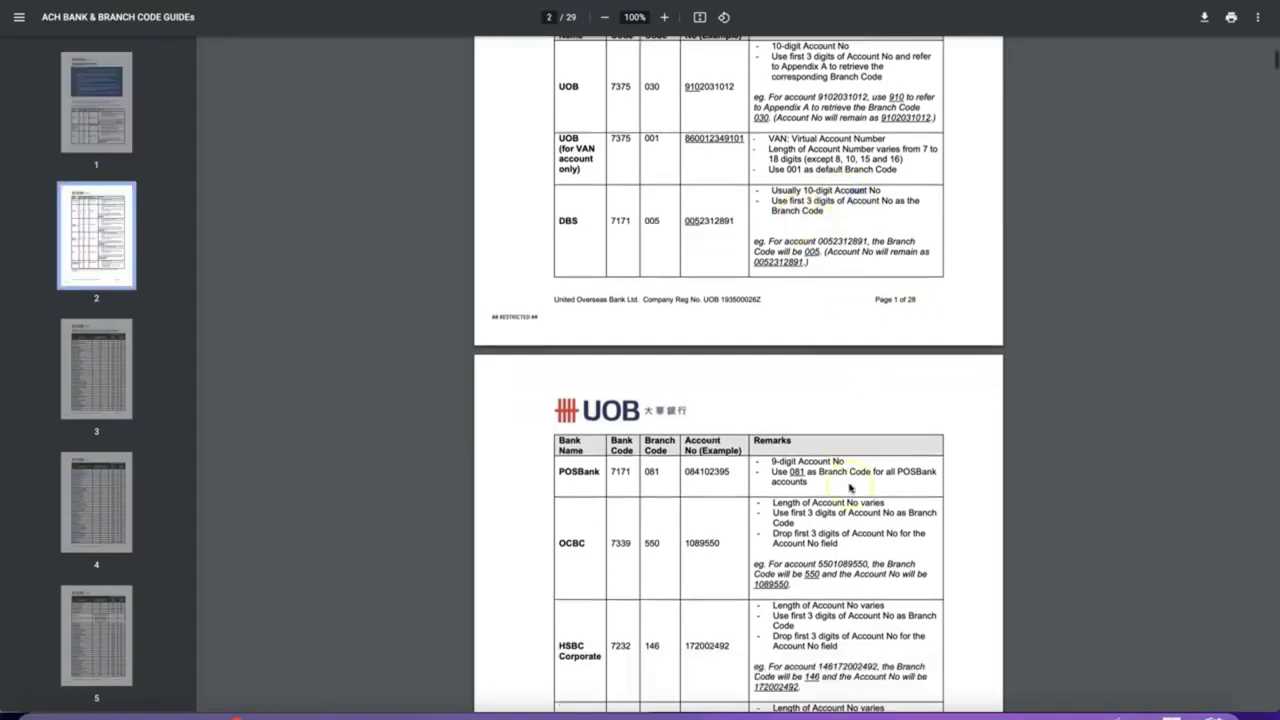
scroll(823, 486, "down", 1)
scroll(846, 486, "down", 1)
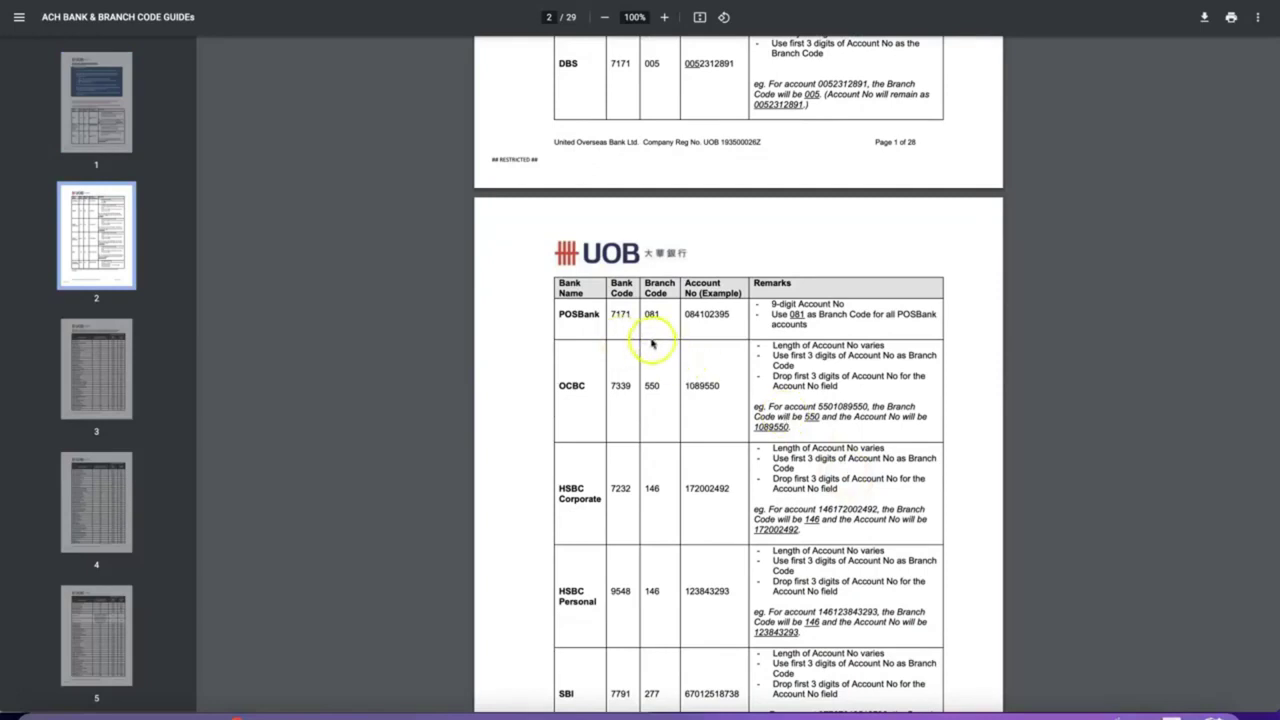
Enlarge the guide to 125% and examine the POSBank row's branch code and account number remarks.
left_click(666, 20)
left_click(666, 20)
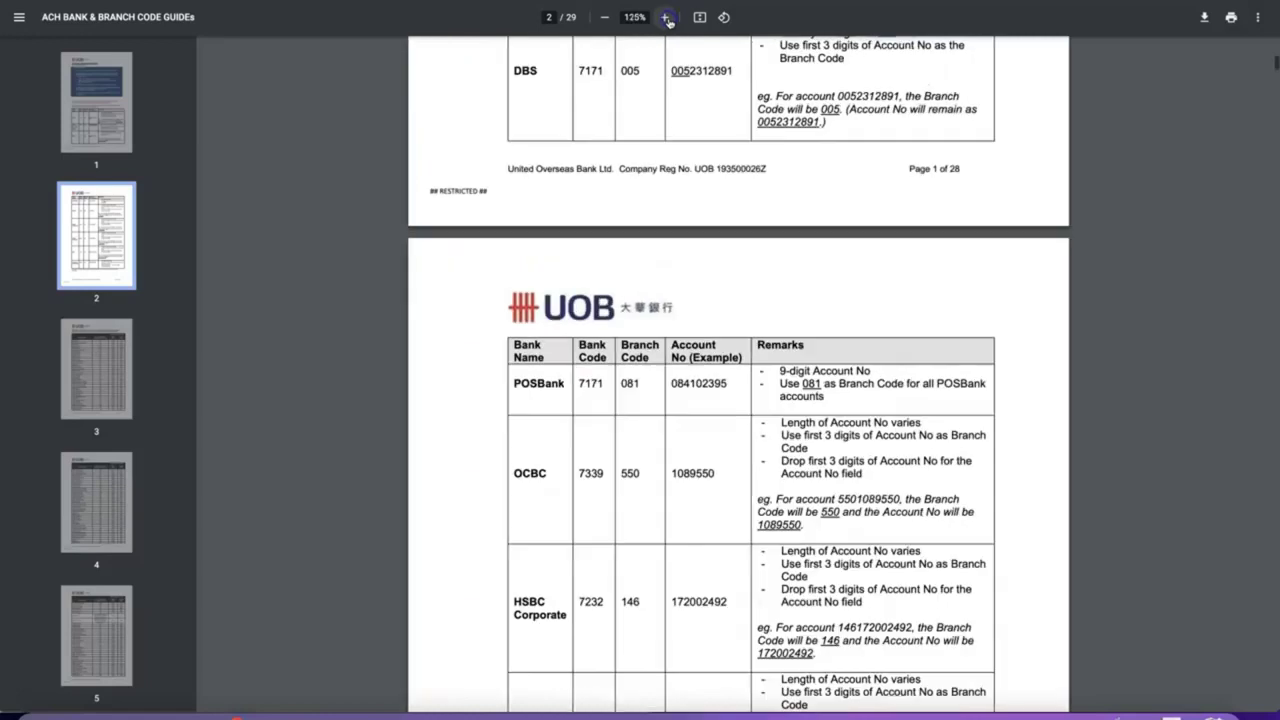
scroll(809, 323, "down", 1)
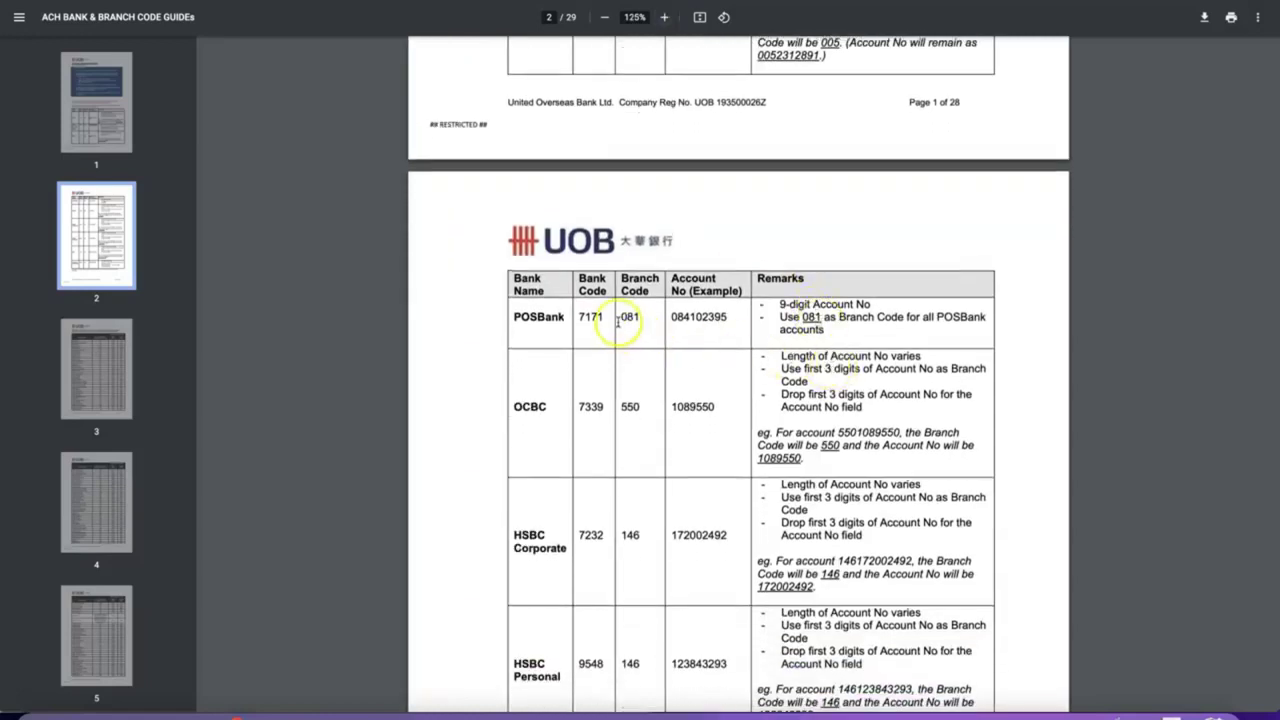
left_click(661, 334)
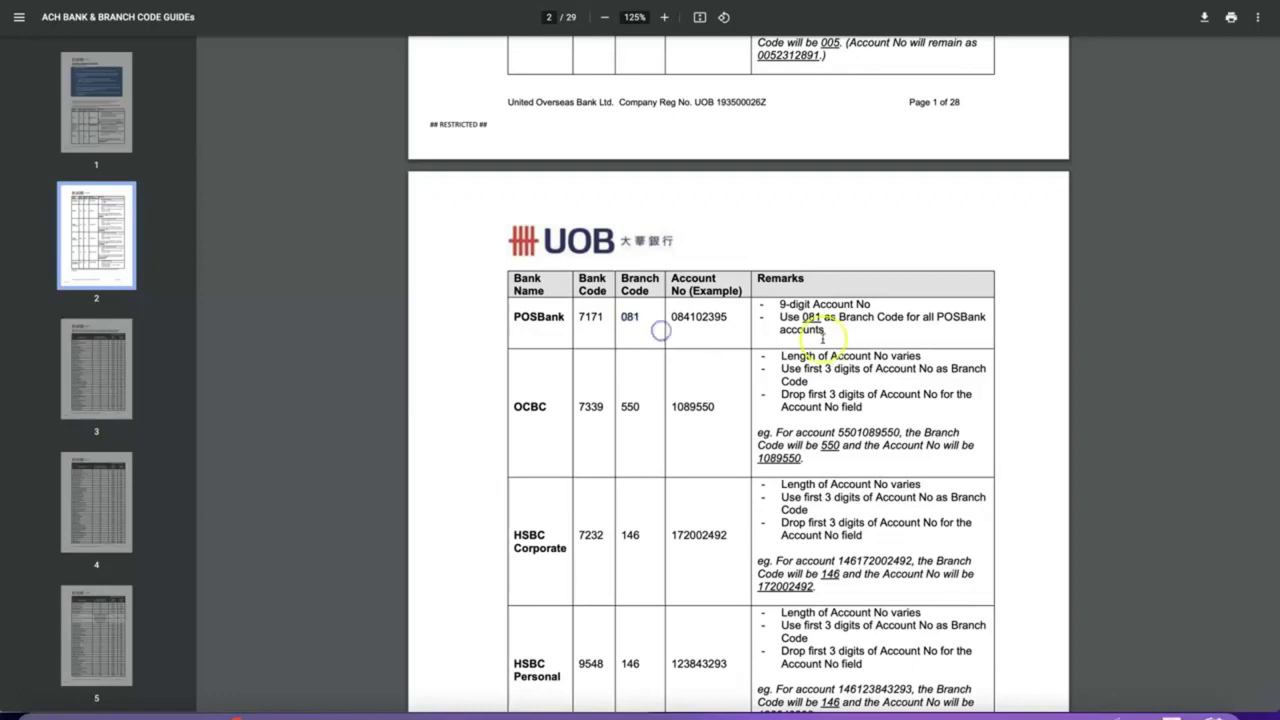
left_click_drag(826, 331, 820, 304)
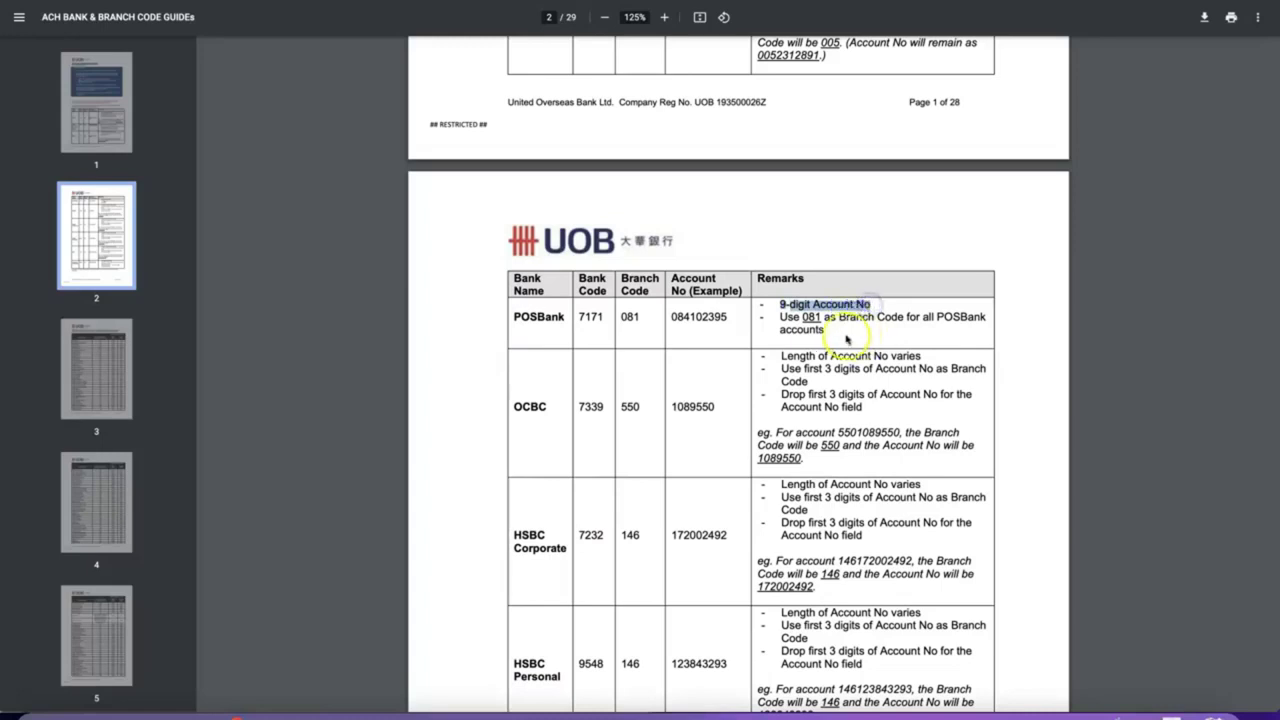
left_click_drag(826, 331, 771, 321)
left_click(773, 323)
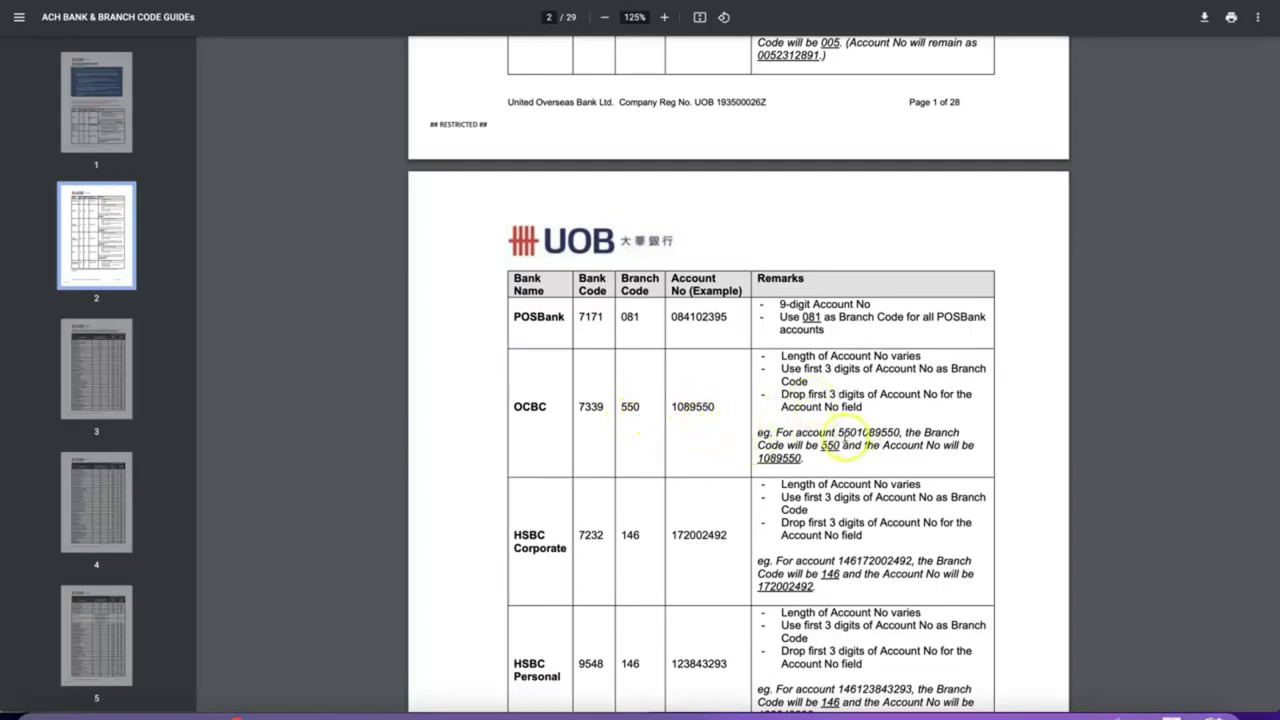
Examine how the OCBC example account number is split into branch code and account number.
left_click_drag(838, 433, 897, 433)
left_click(925, 440)
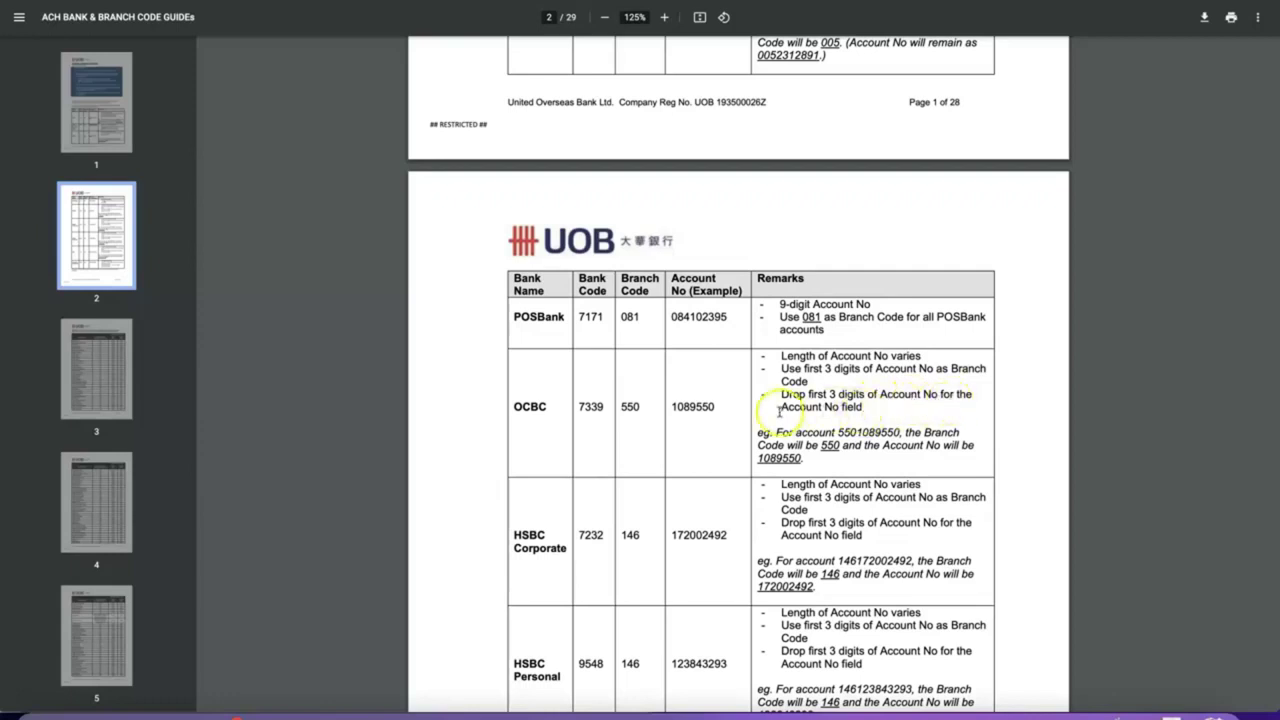
left_click(634, 408)
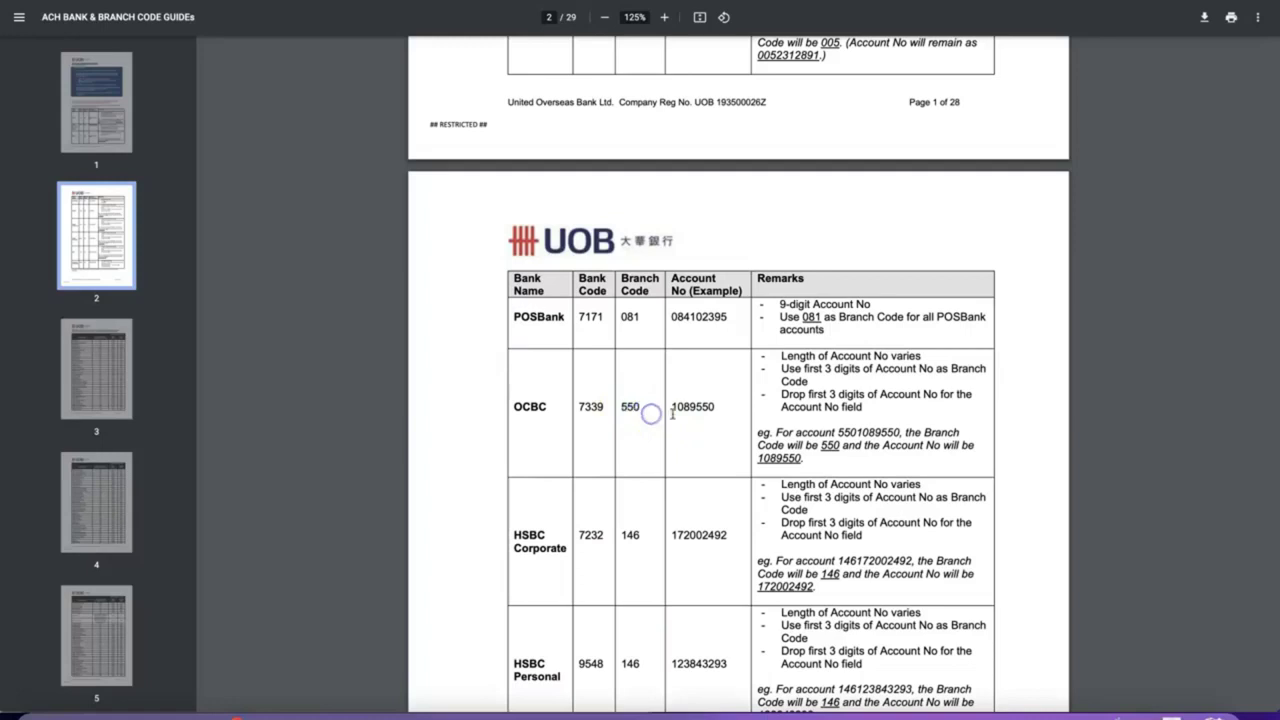
left_click_drag(672, 408, 701, 411)
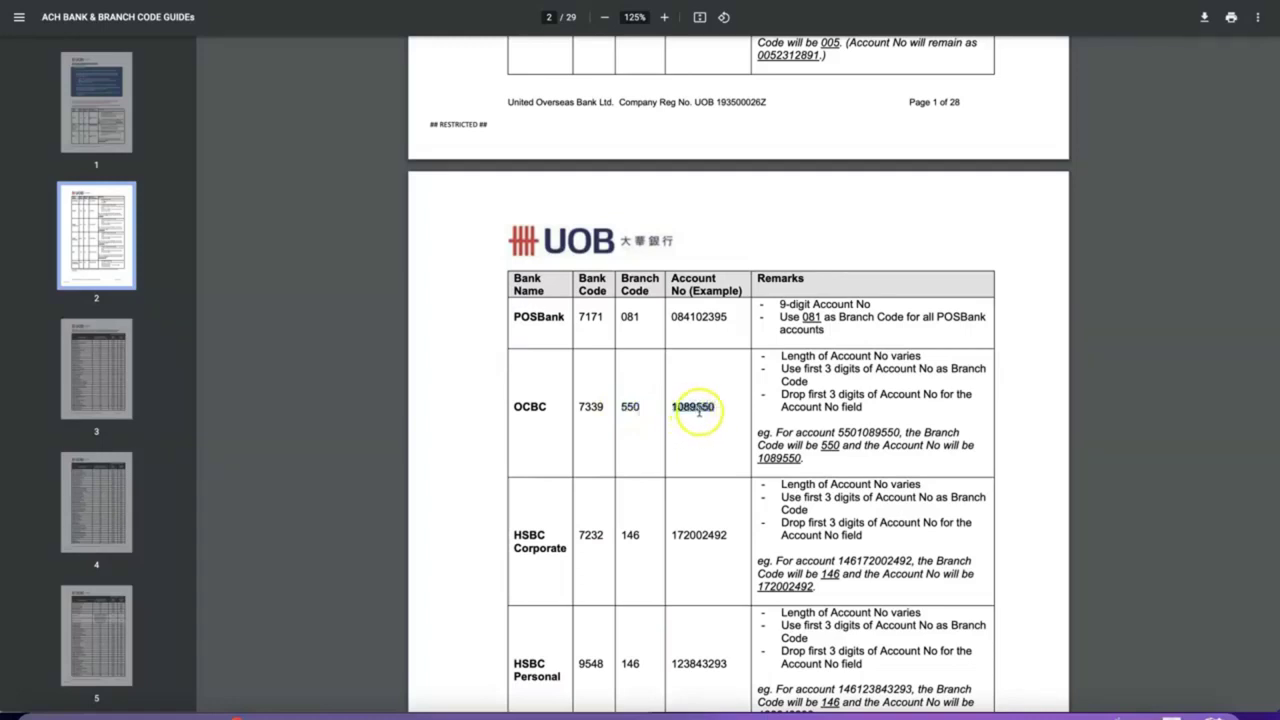
left_click(720, 410)
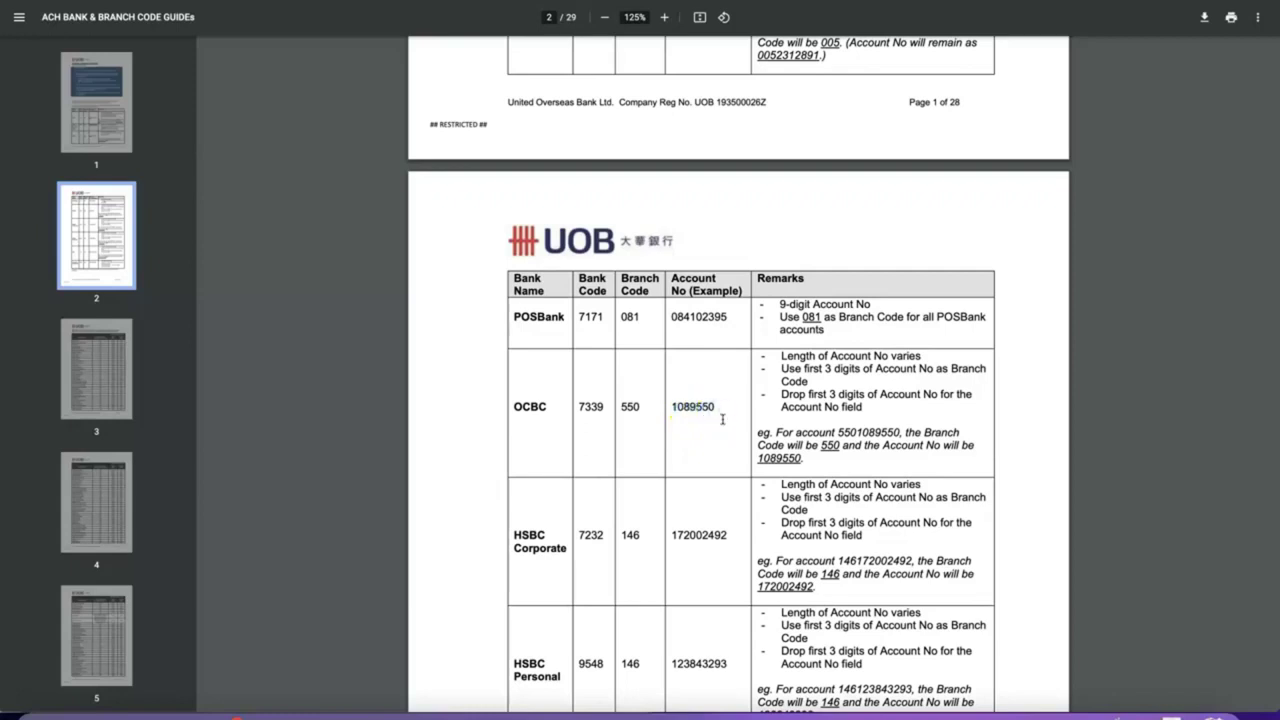
Read the bank code, branch code and account number rules for HSBC Corporate and HSBC Personal.
scroll(722, 419, "down", 2)
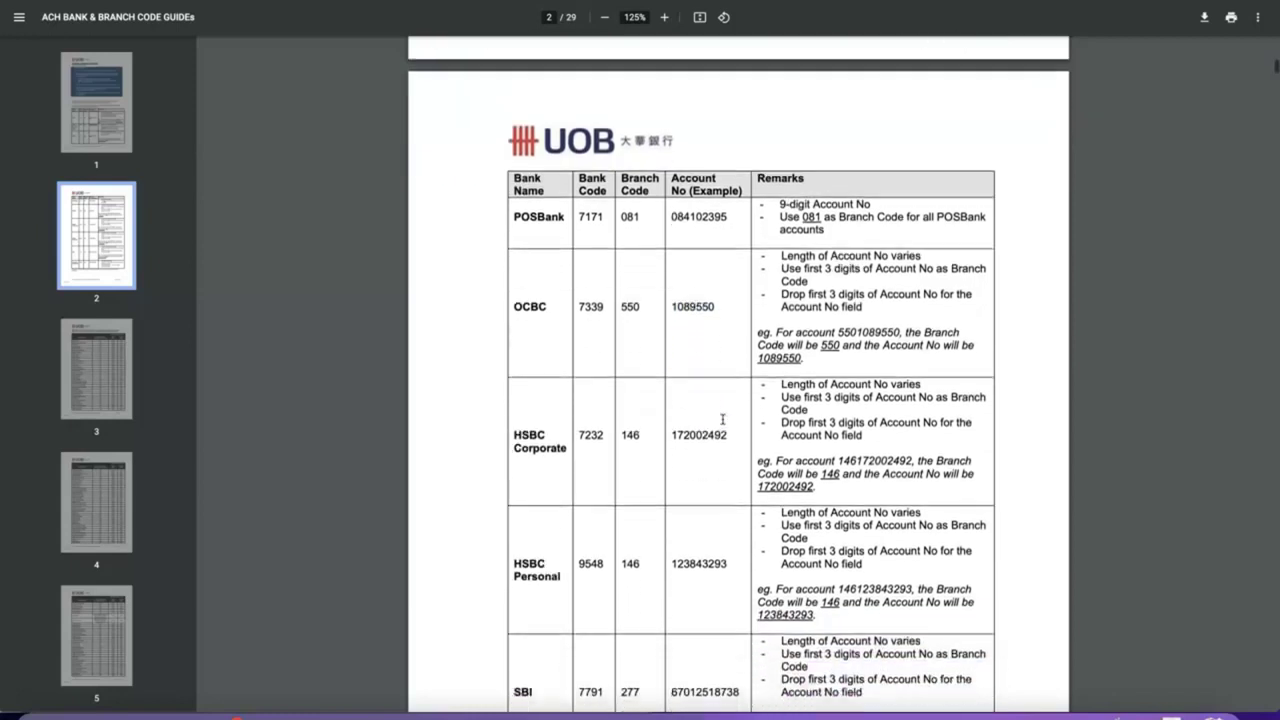
scroll(711, 472, "down", 2)
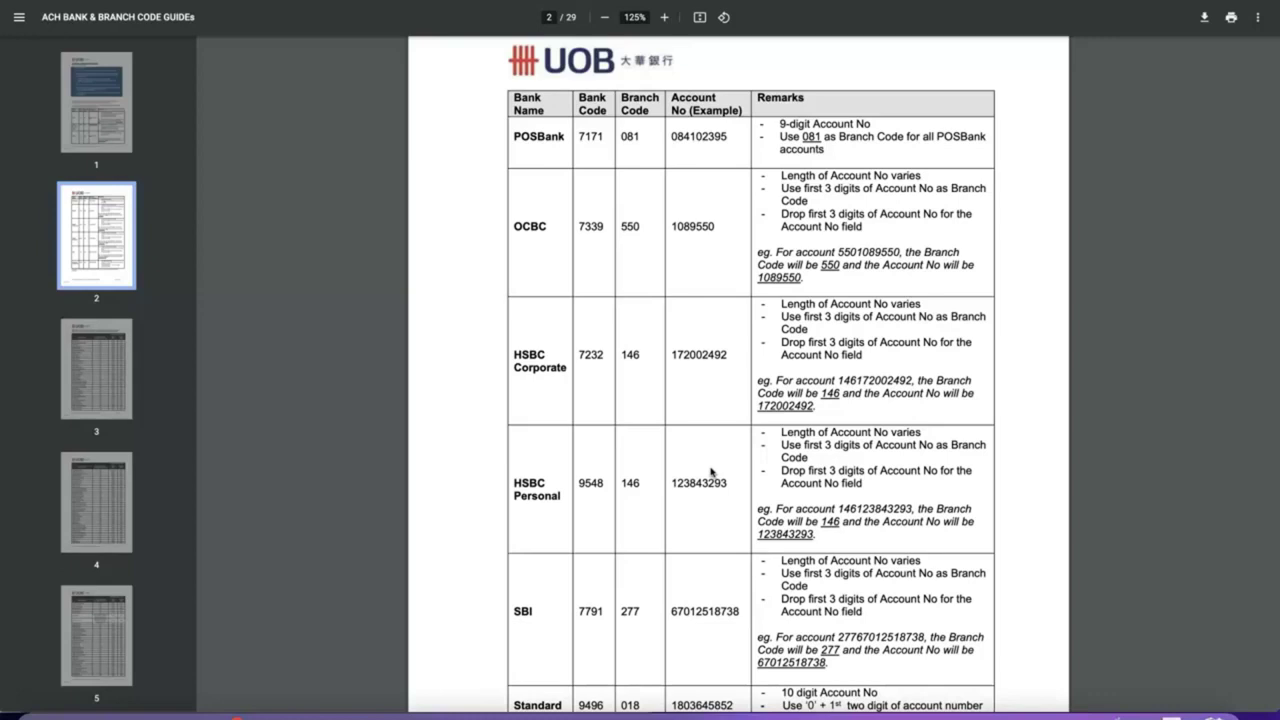
left_click_drag(785, 340, 848, 354)
scroll(843, 410, "down", 2)
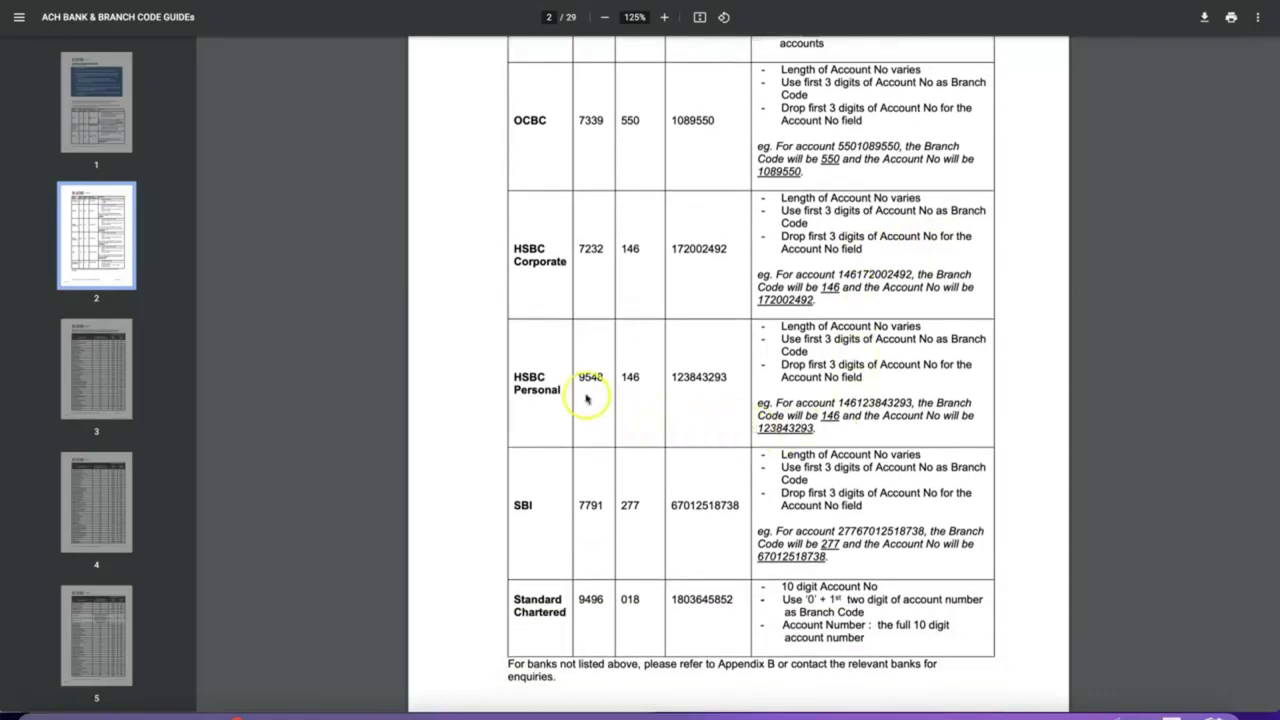
scroll(582, 392, "up", 1)
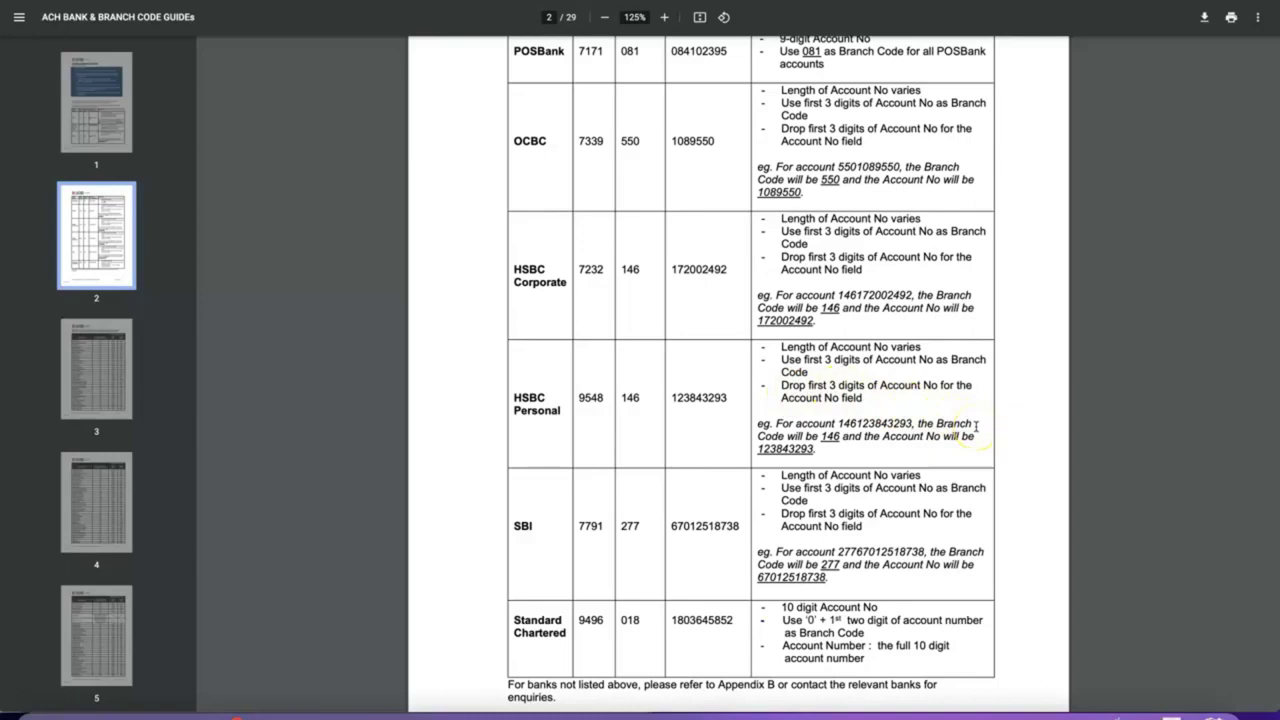
scroll(975, 427, "down", 2)
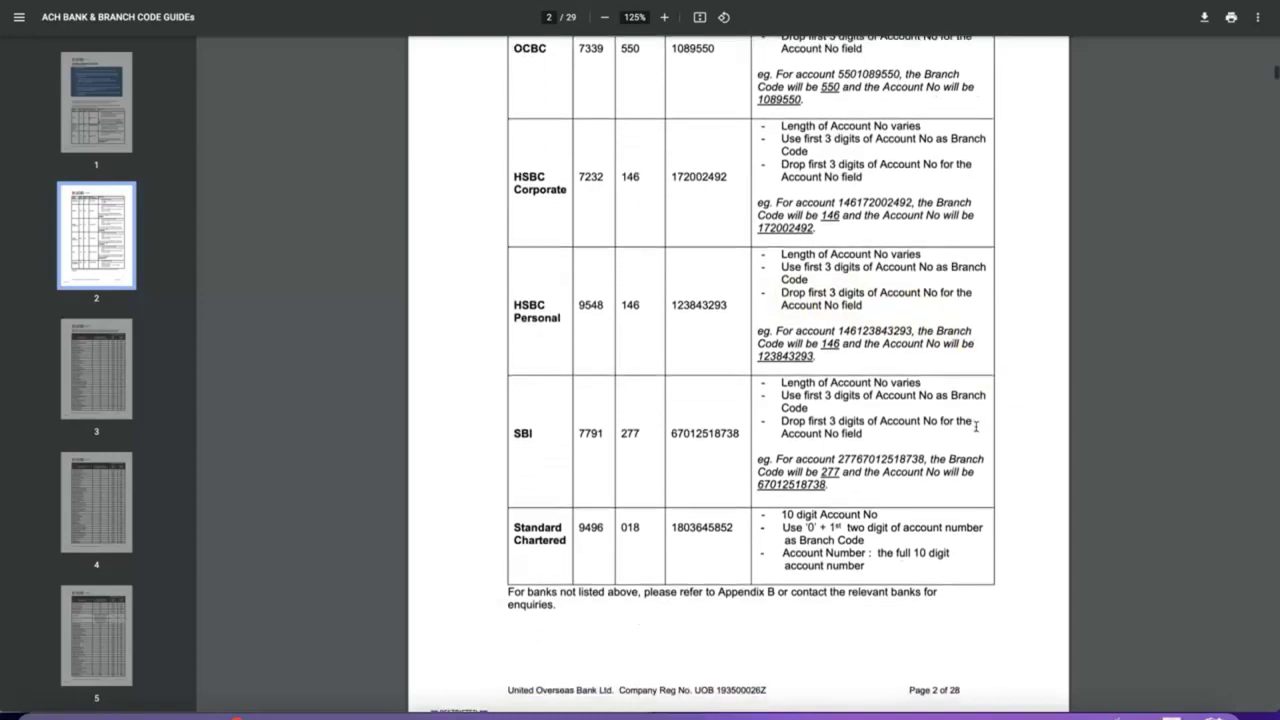
Examine the SBI and Standard Chartered rows for their branch code and account number rules, and look back over the table.
scroll(975, 427, "down", 1)
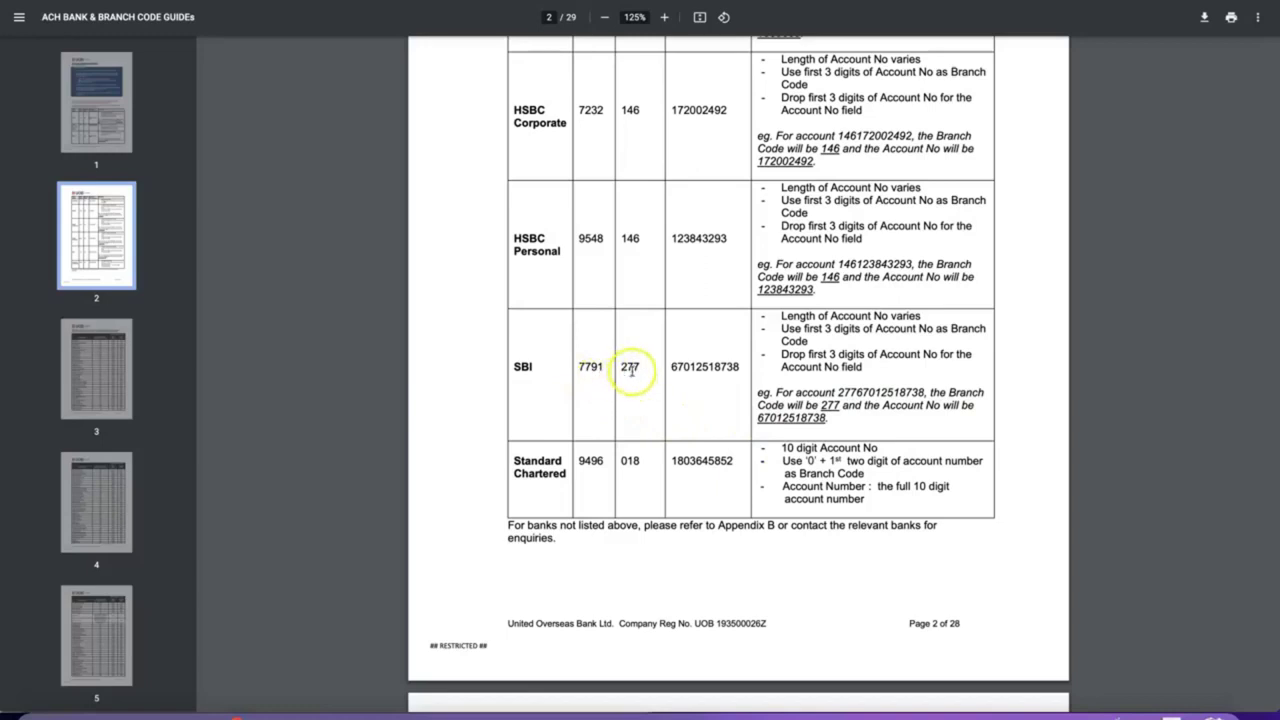
left_click(808, 362)
left_click_drag(808, 362, 853, 368)
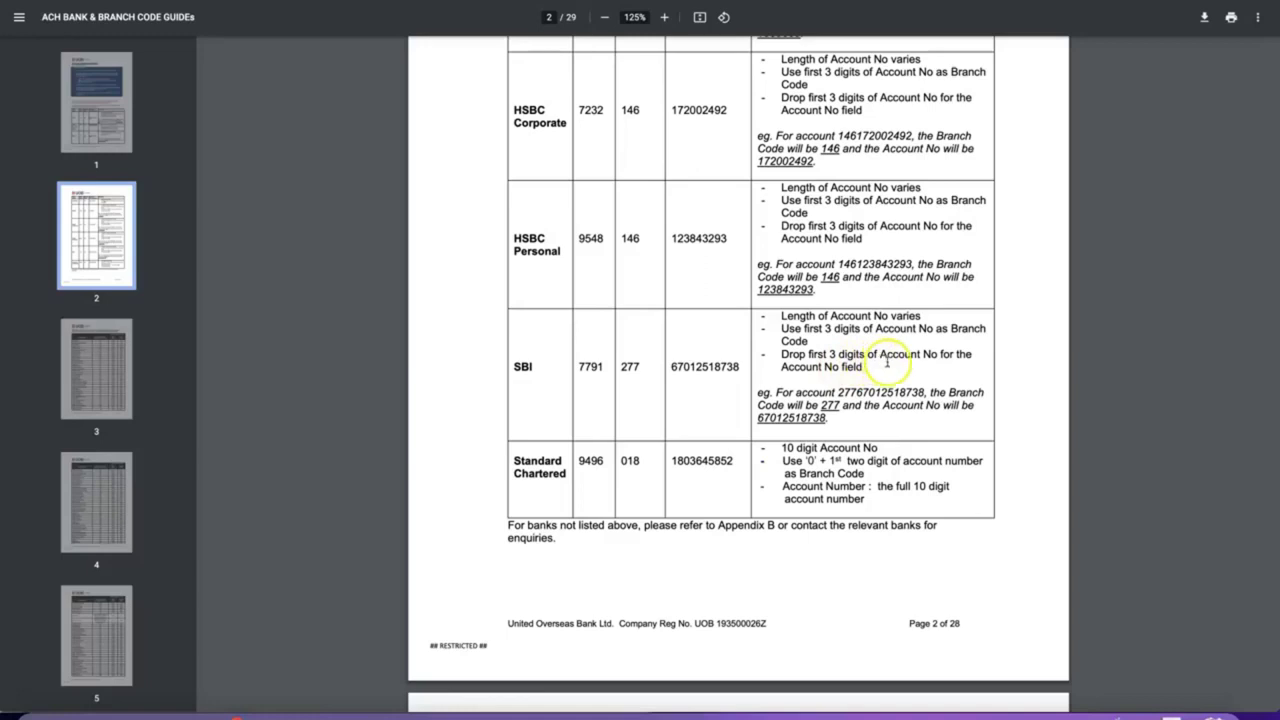
scroll(898, 430, "down", 4)
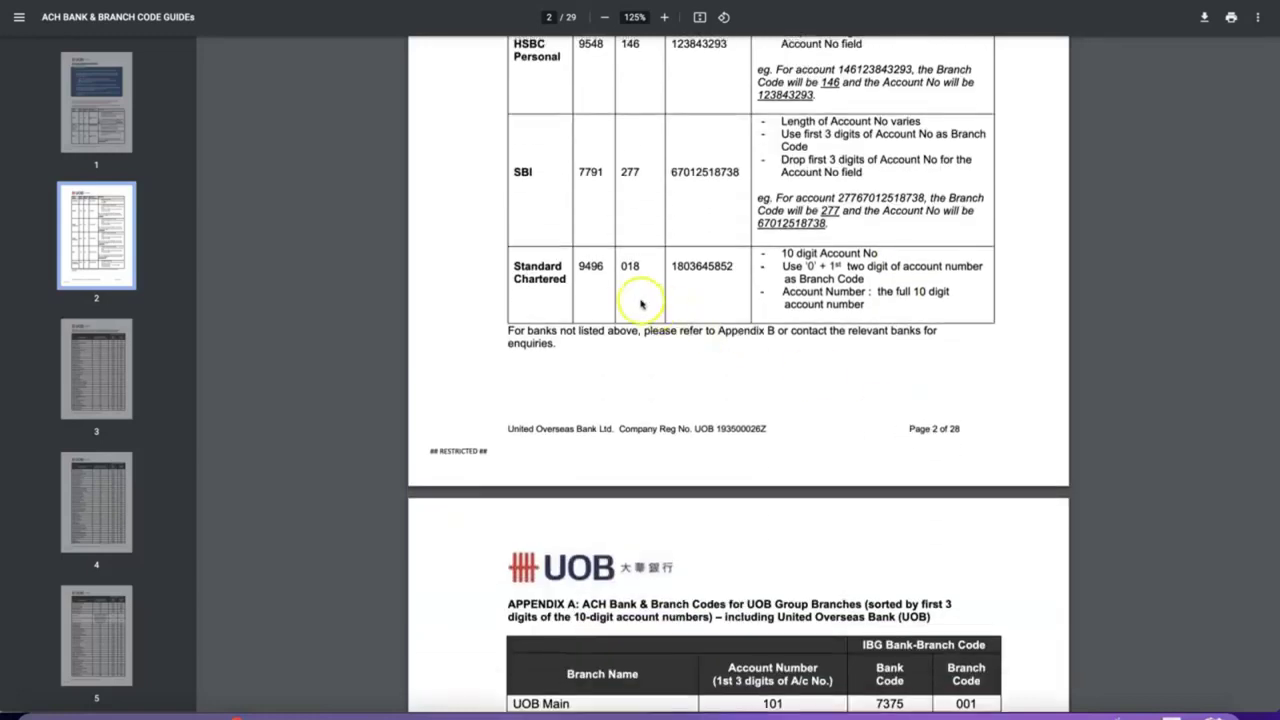
scroll(633, 298, "up", 1)
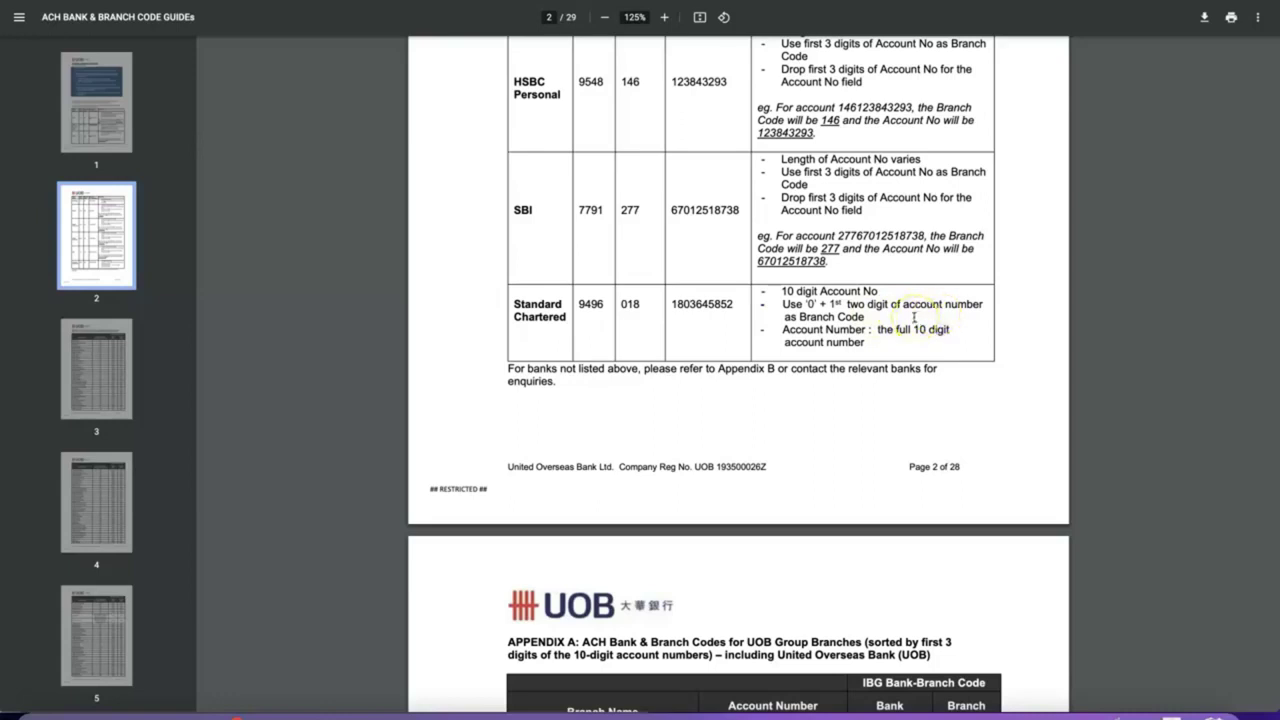
scroll(924, 362, "up", 1)
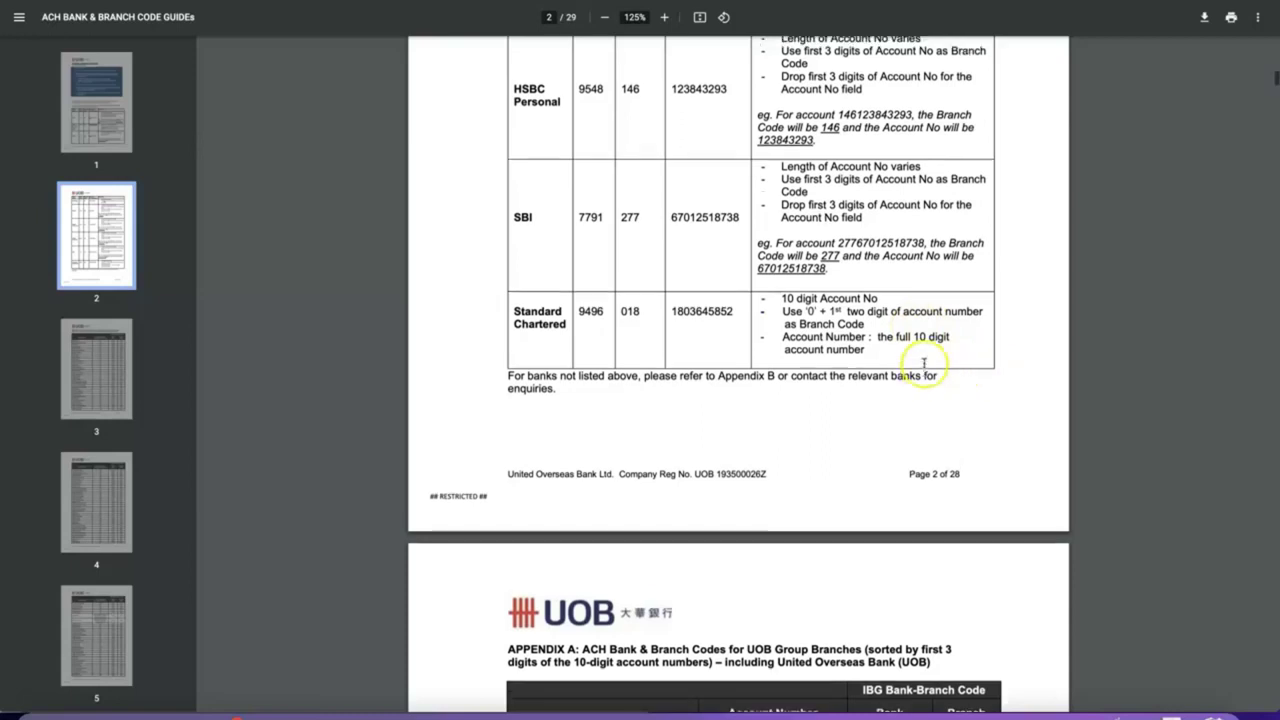
scroll(924, 362, "up", 5)
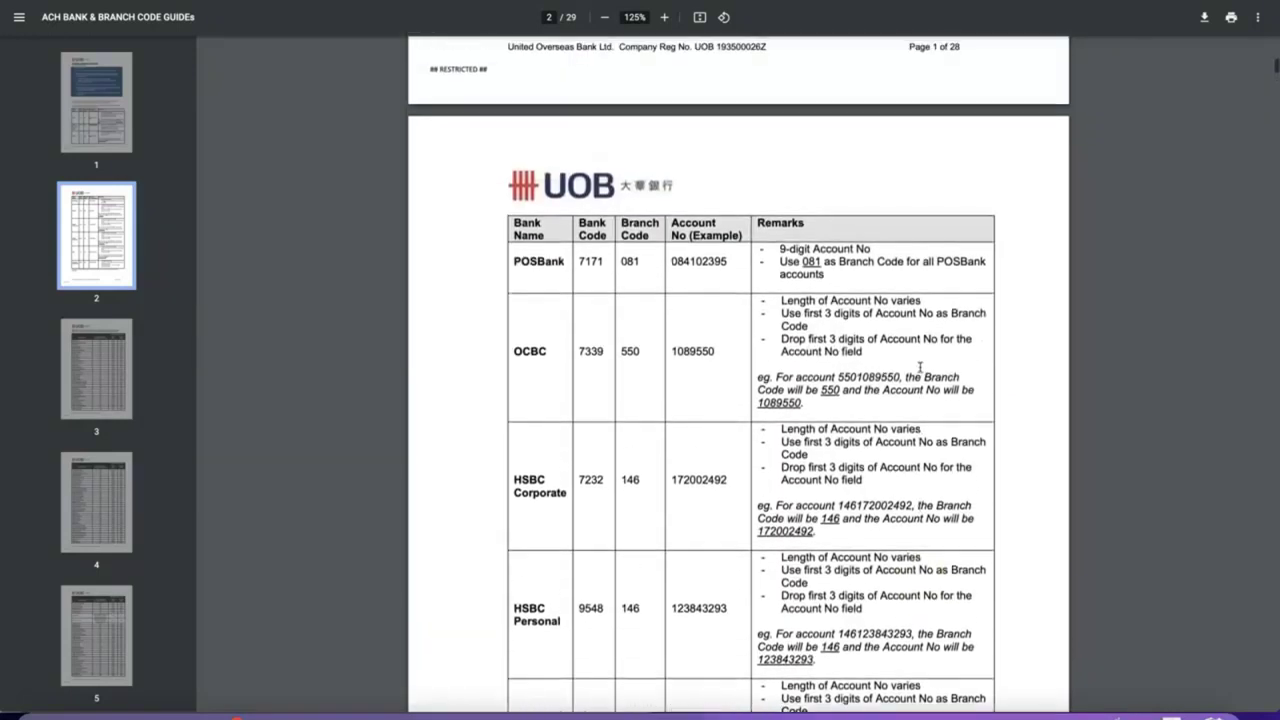
scroll(920, 367, "up", 1)
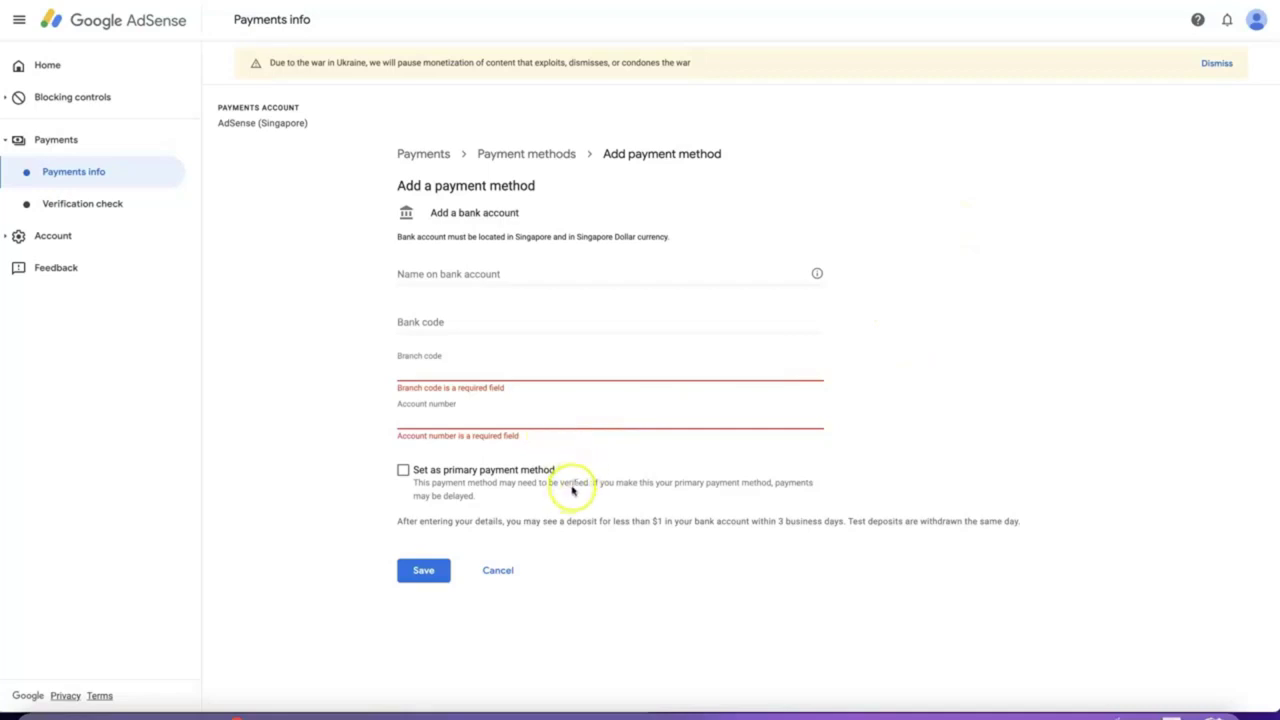
Leave the AdSense bank account form for the payment methods overview, visit the home page, and open the payments info page.
left_click(532, 154)
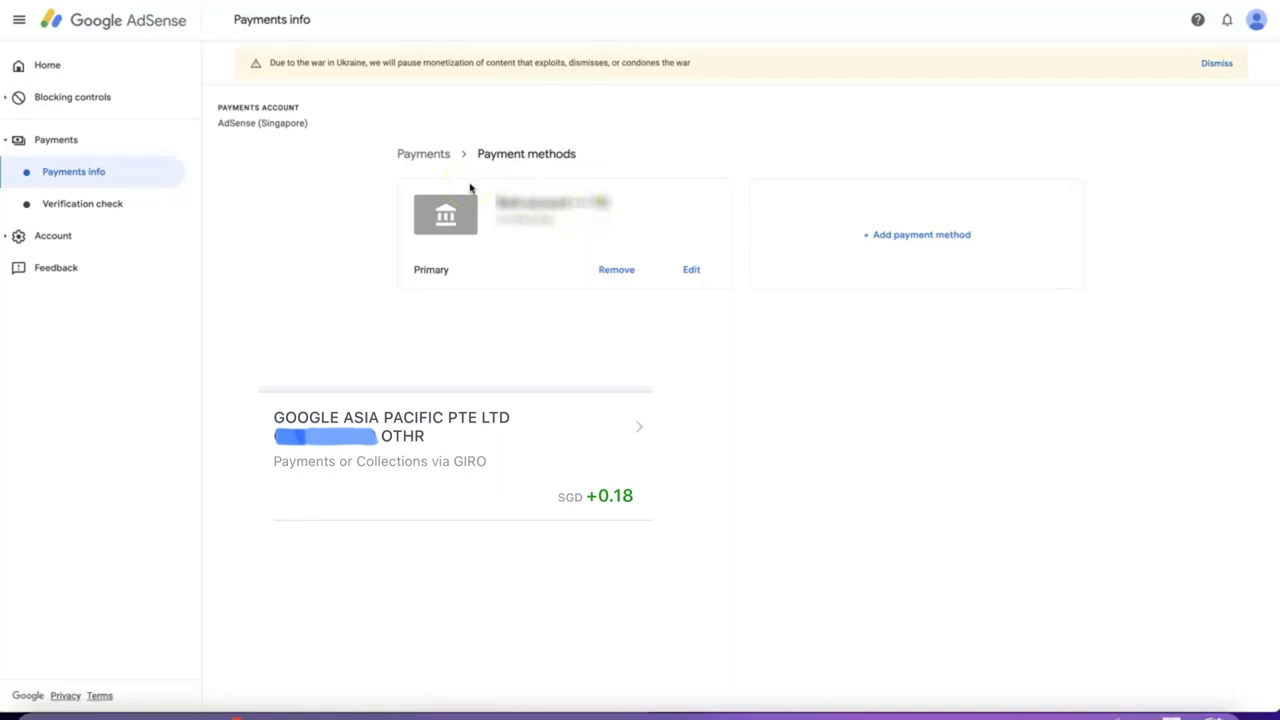
left_click(477, 184)
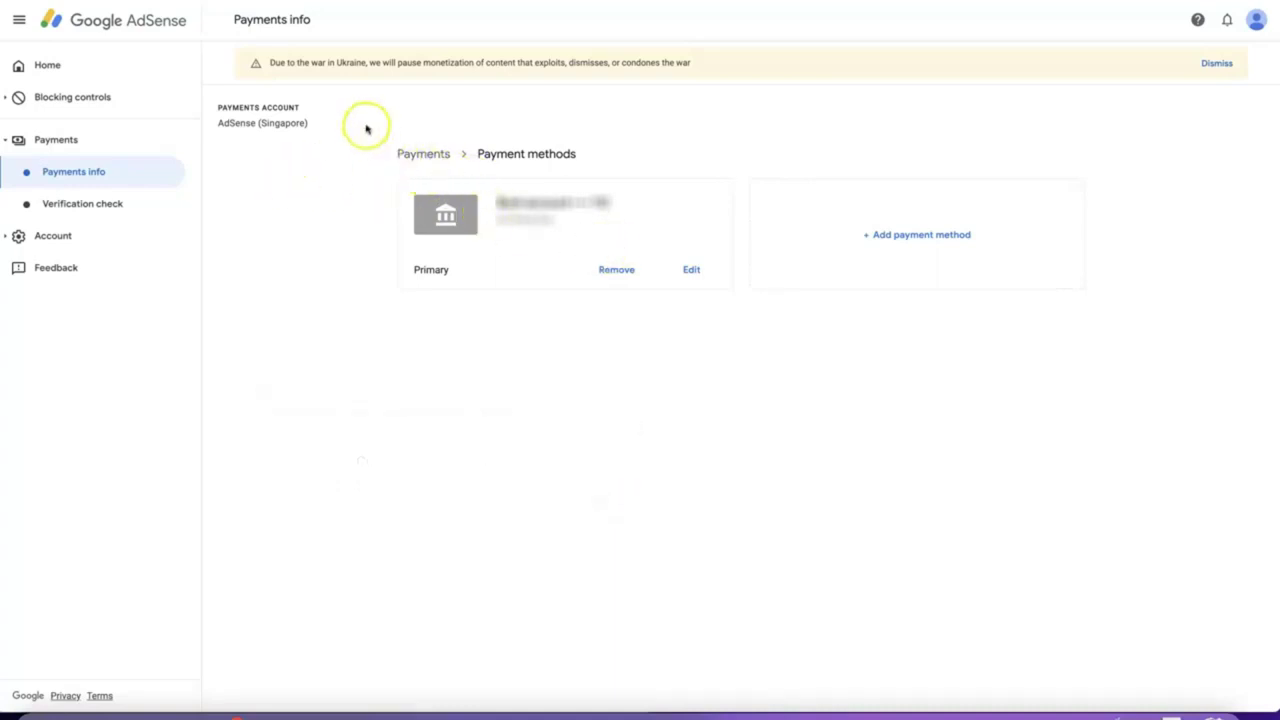
left_click(48, 64)
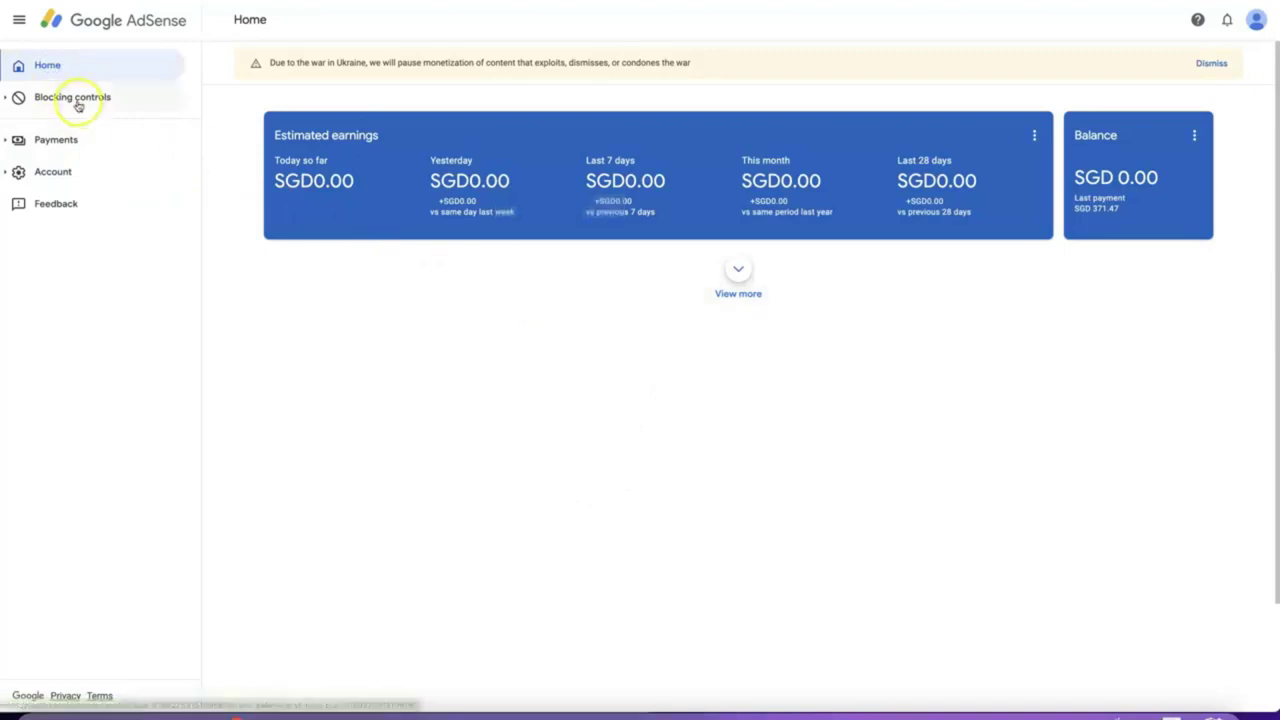
left_click(84, 142)
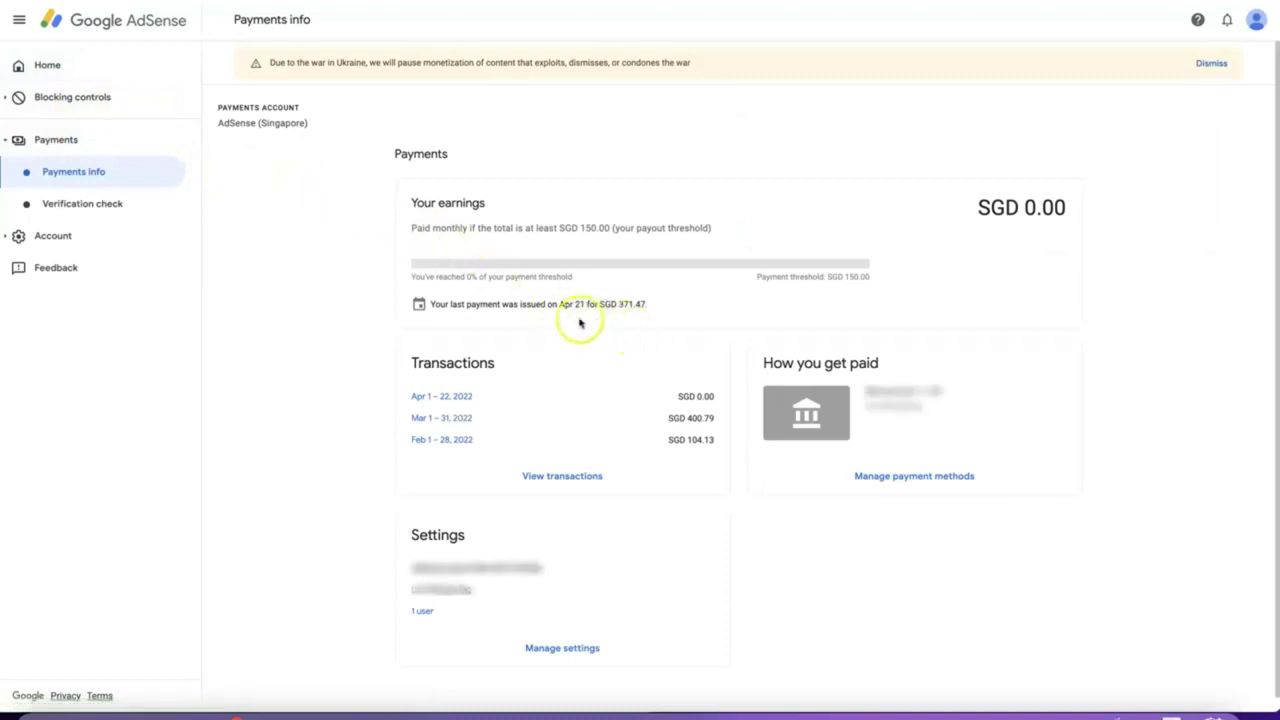
Examine the last payment issued, the monthly transaction amounts and the payout threshold on the payments info page.
left_click(525, 307)
left_click(574, 329)
mouse_move(652, 306)
left_mouse_down()
mouse_move(609, 307)
mouse_move(640, 322)
left_mouse_up()
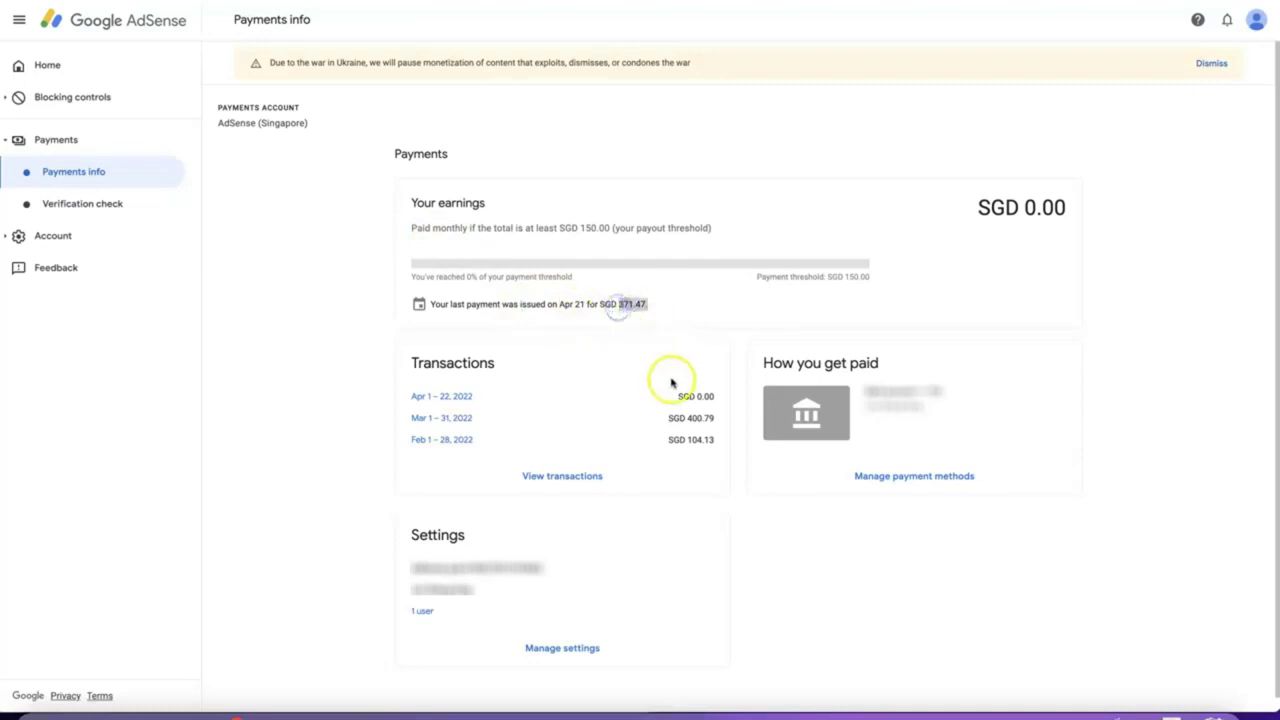
left_click_drag(665, 444, 698, 442)
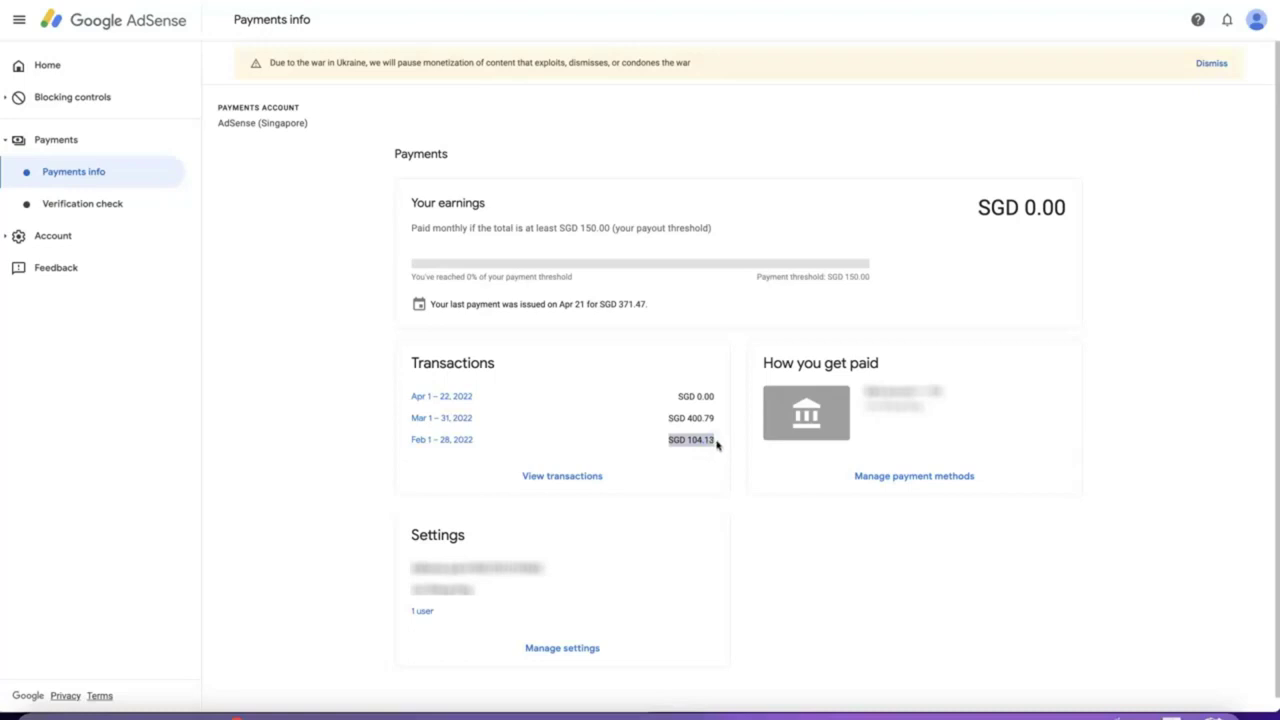
left_click(581, 229)
left_click_drag(581, 229, 611, 229)
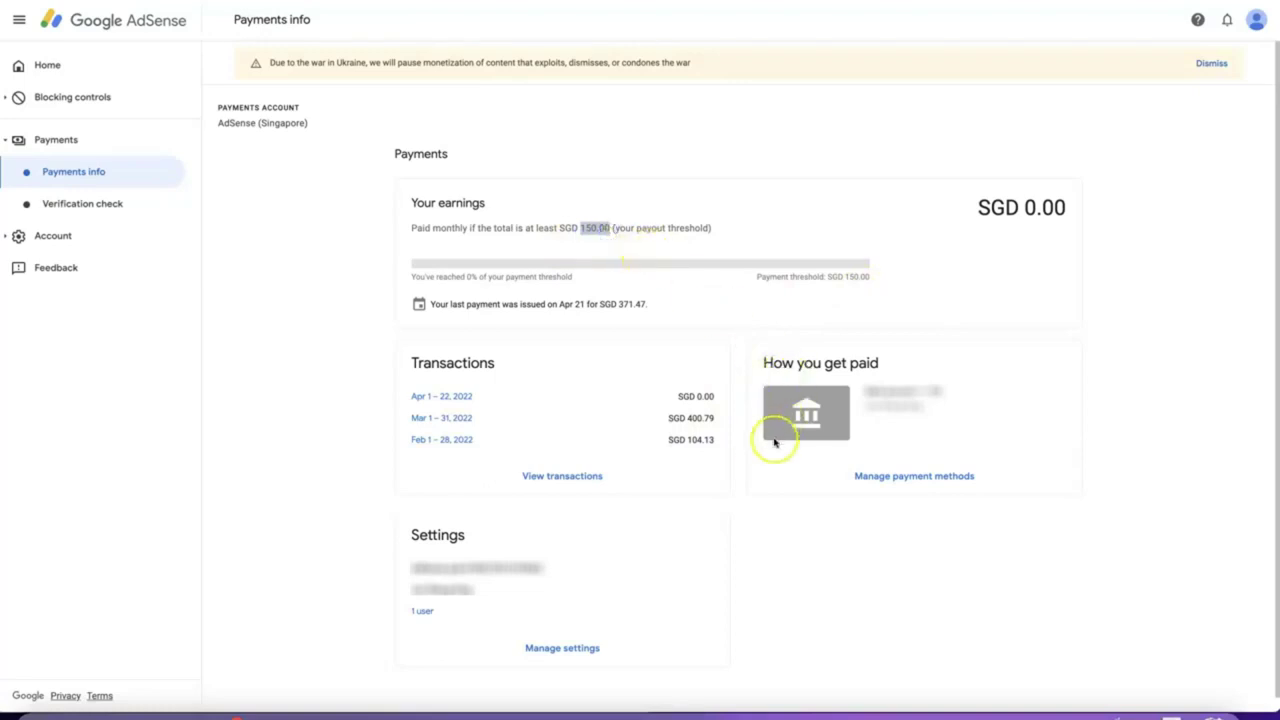
double_click(700, 418)
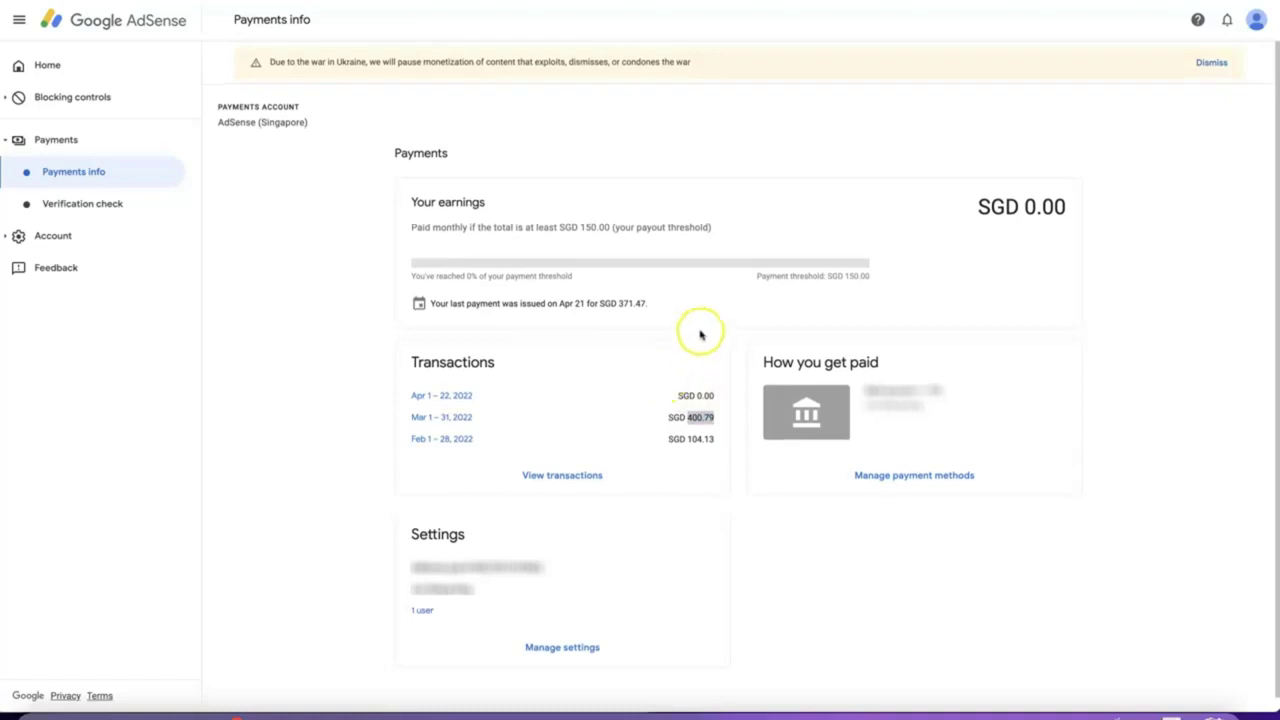
left_click_drag(617, 304, 634, 304)
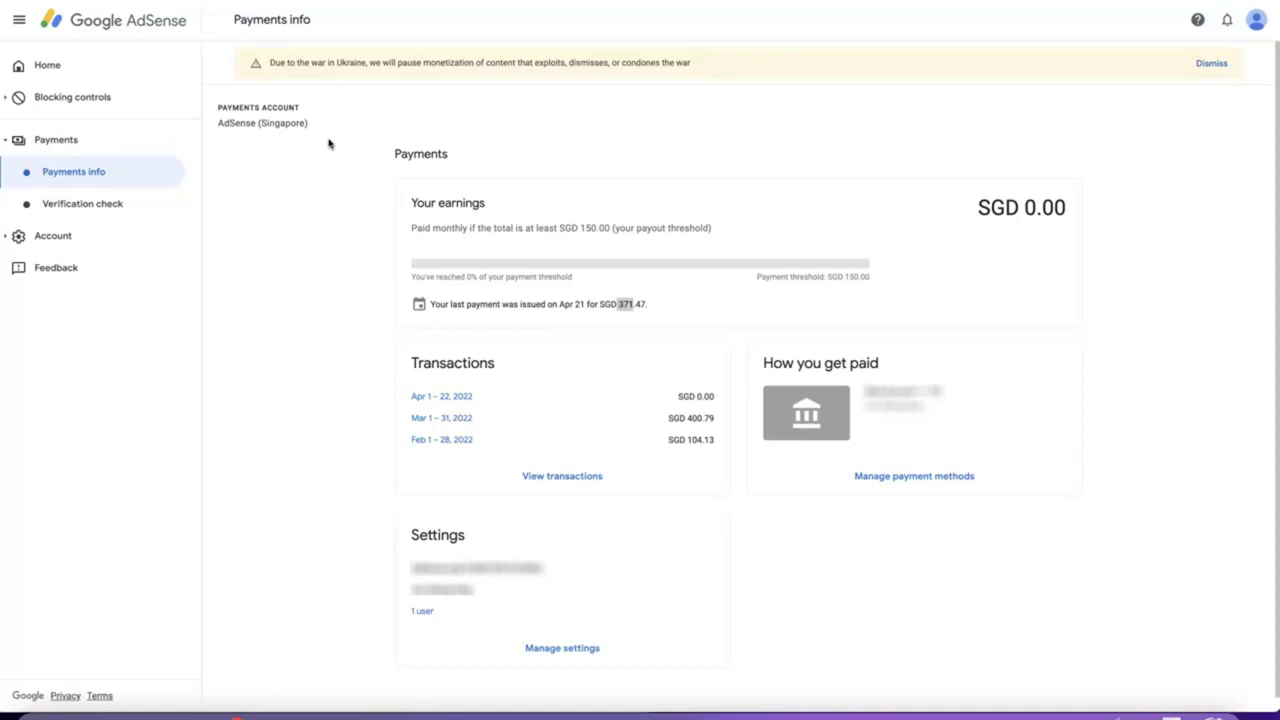
left_click_drag(391, 161, 660, 300)
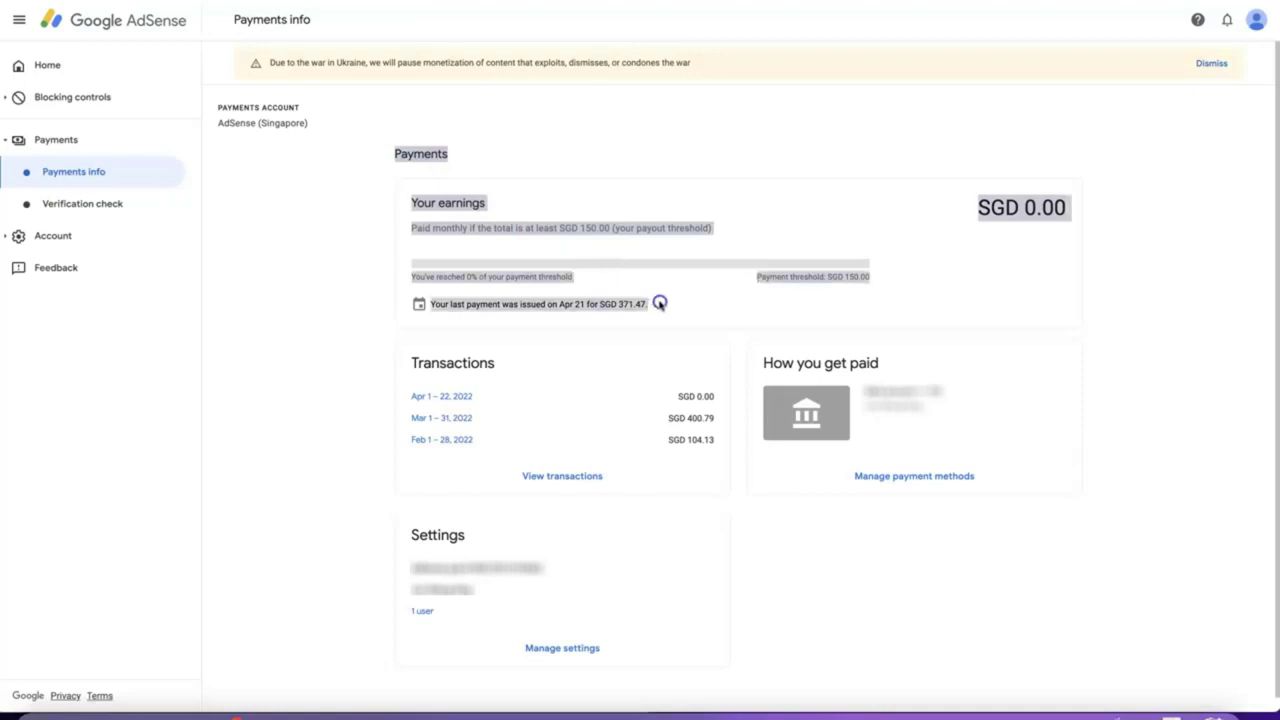
left_click(620, 171)
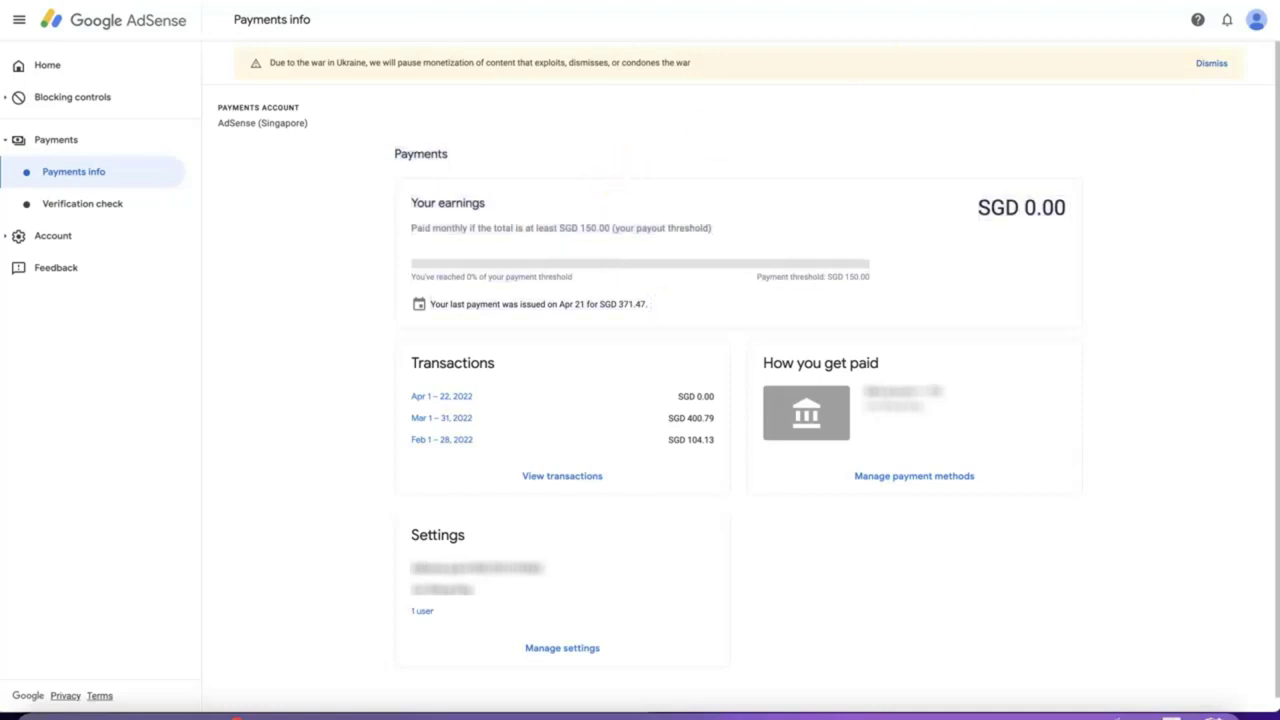